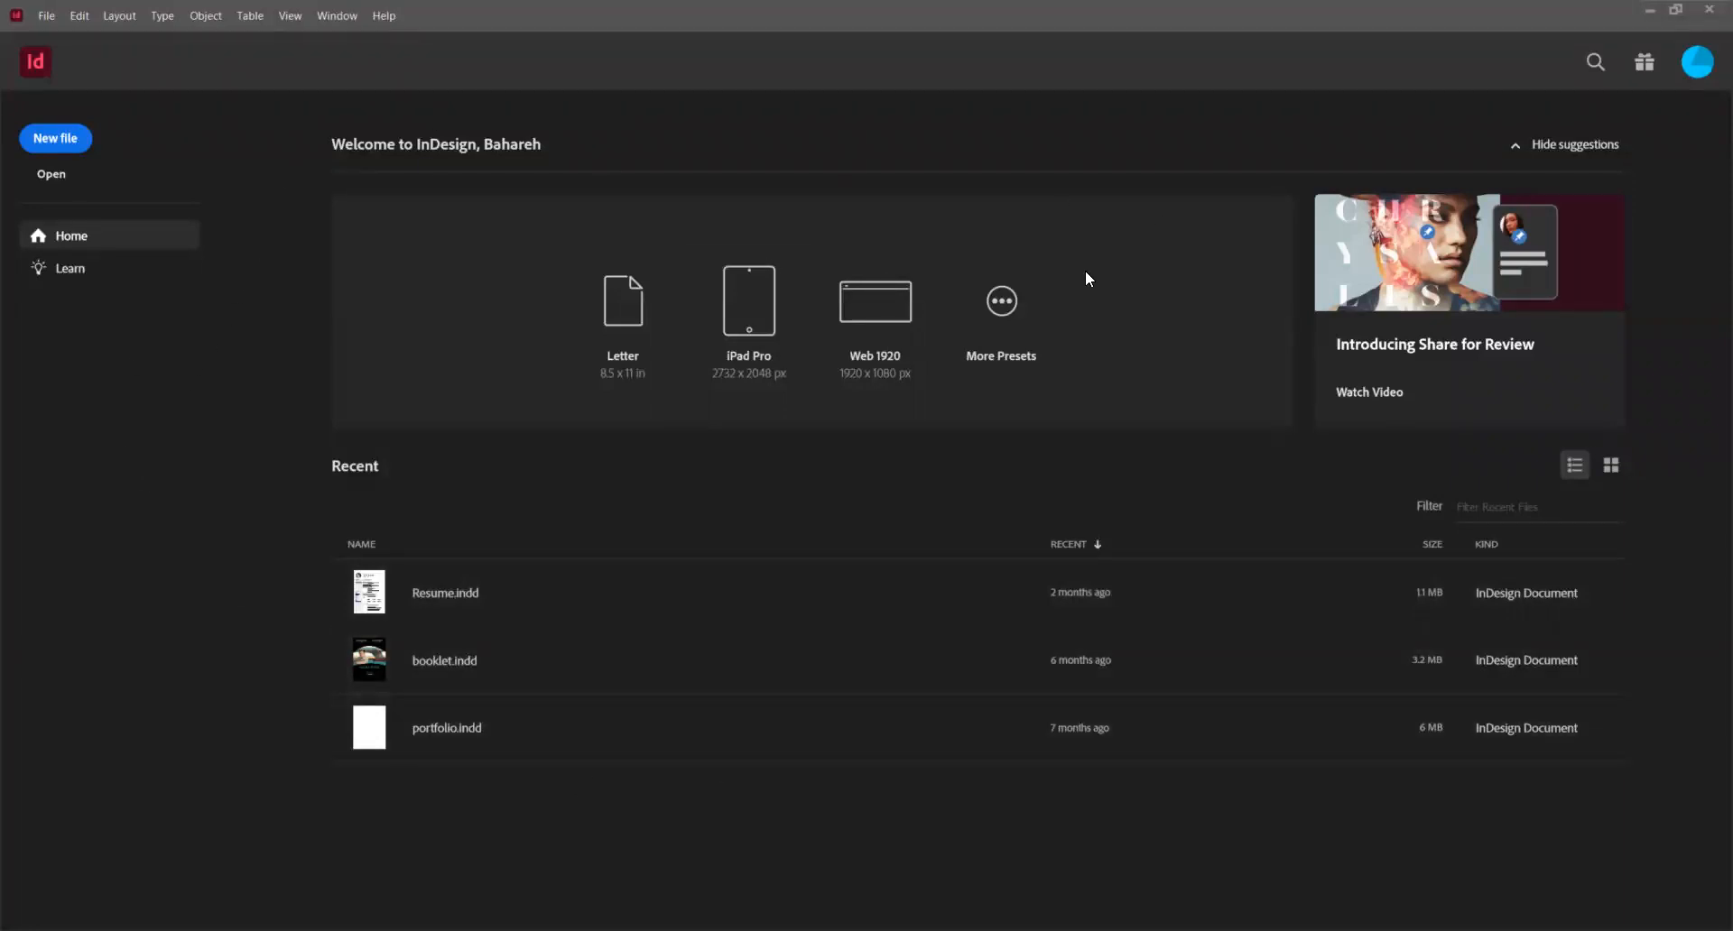
- Open the Units & Increments preferences, review the horizontal ruler unit options and choose Page as the ruler origin
click(76, 22)
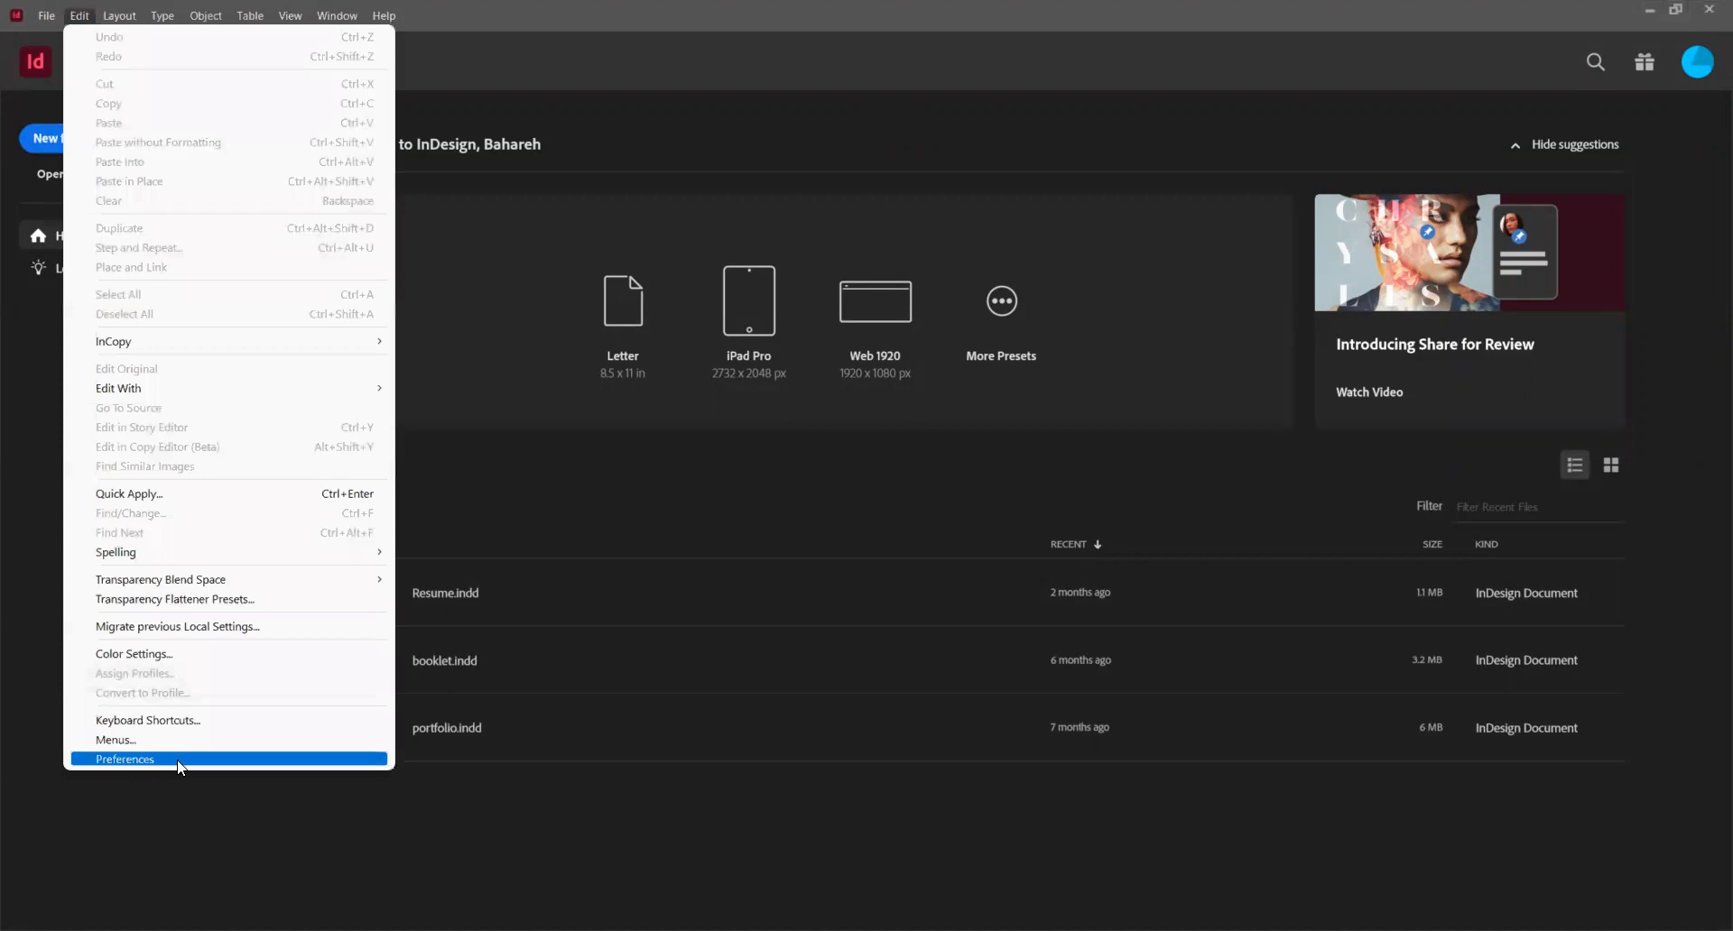
mouse_move(165, 766)
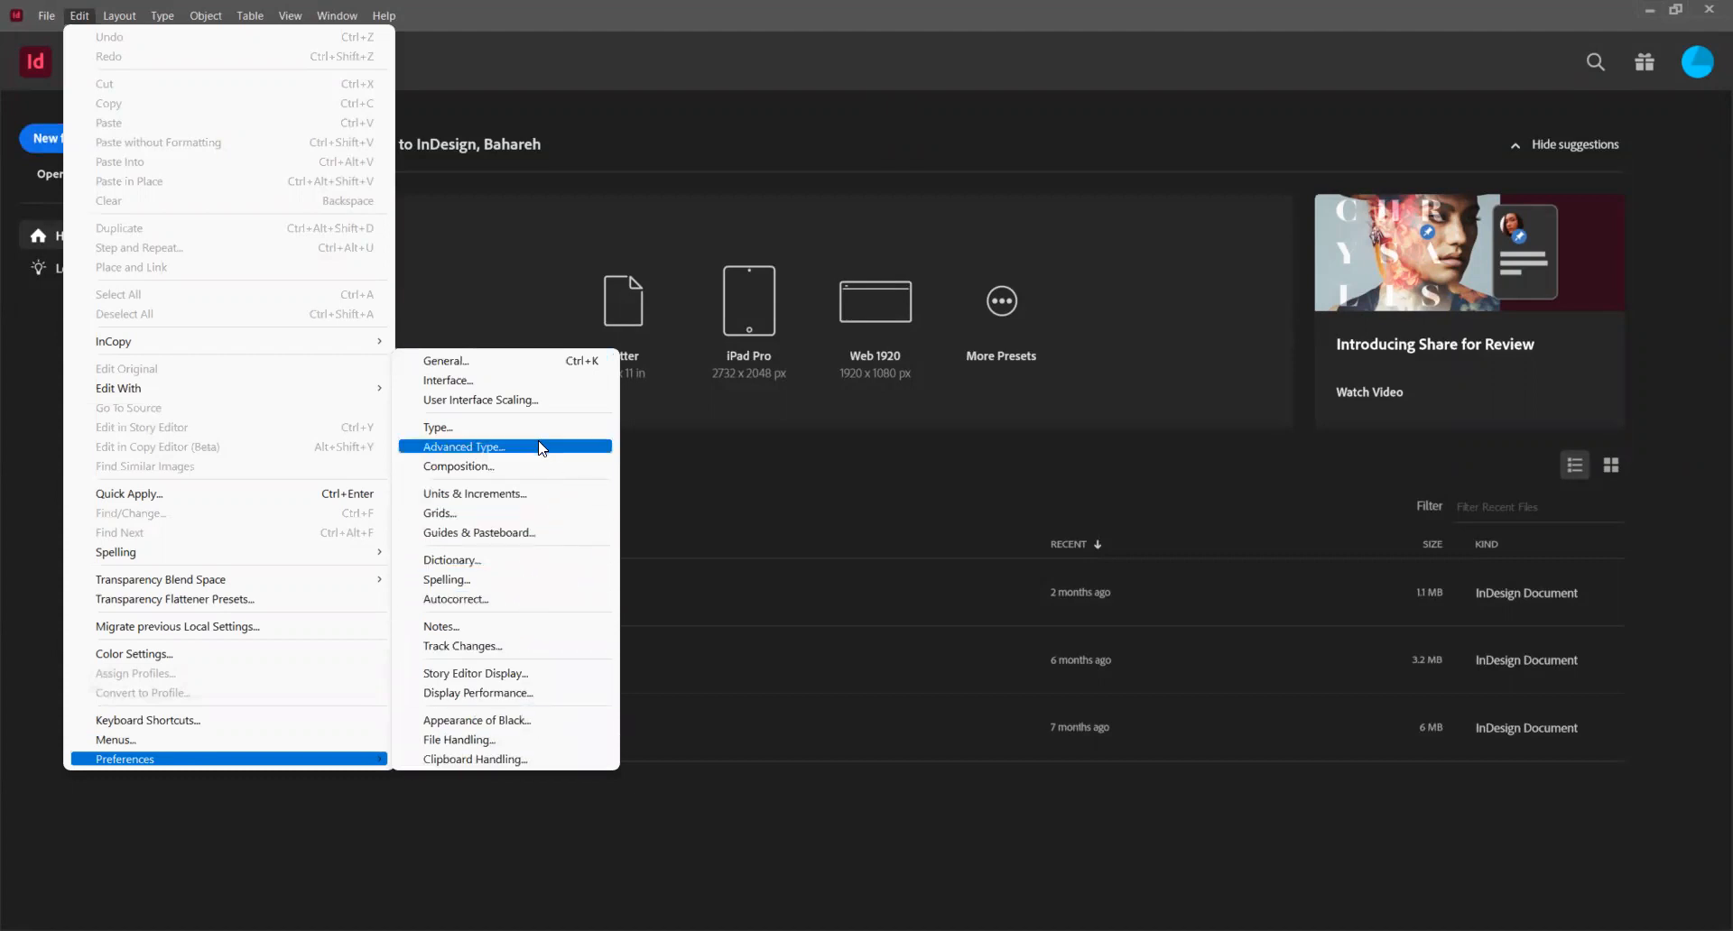
click(506, 363)
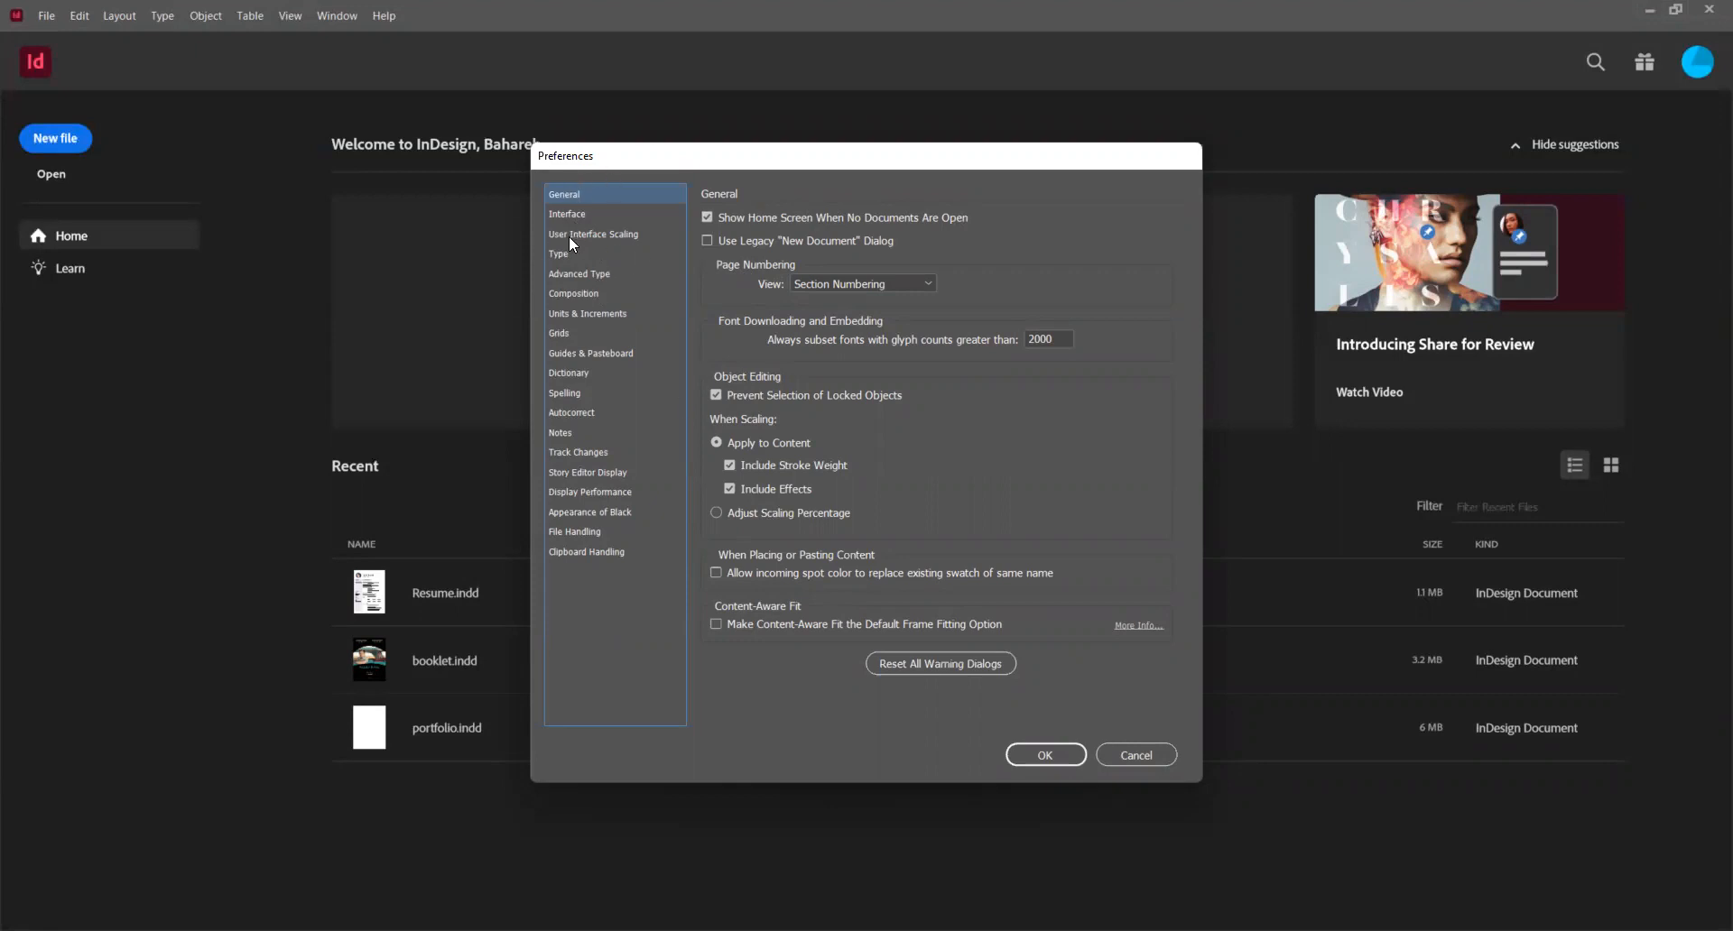
click(588, 314)
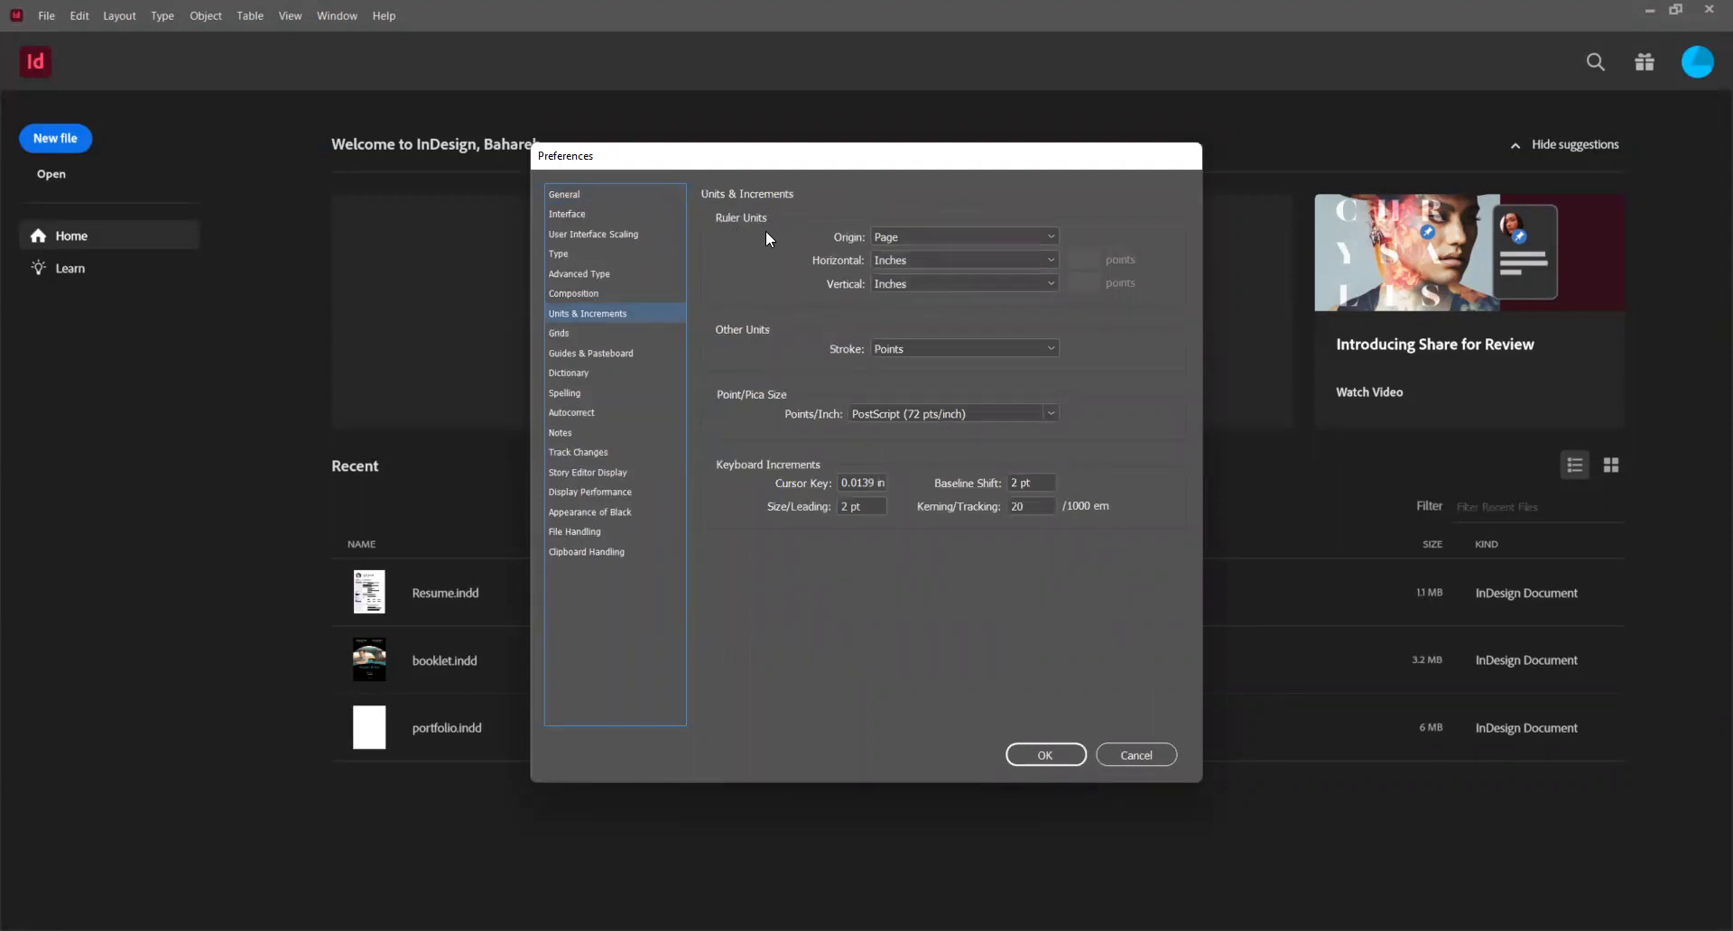
click(990, 261)
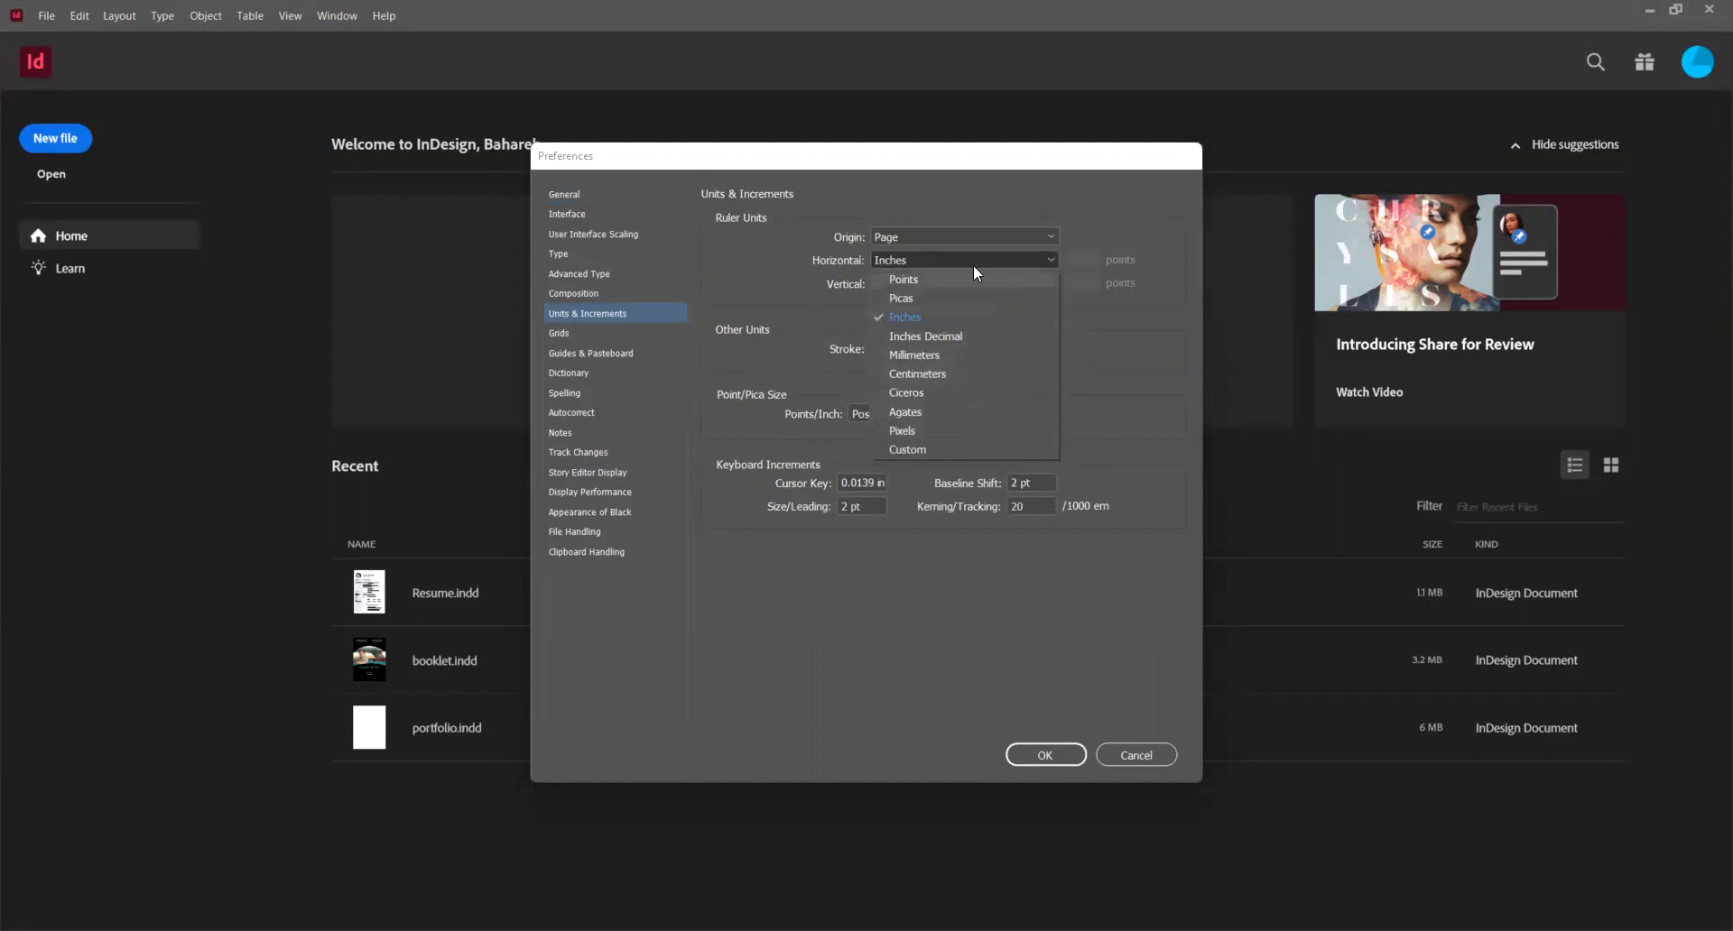
click(804, 264)
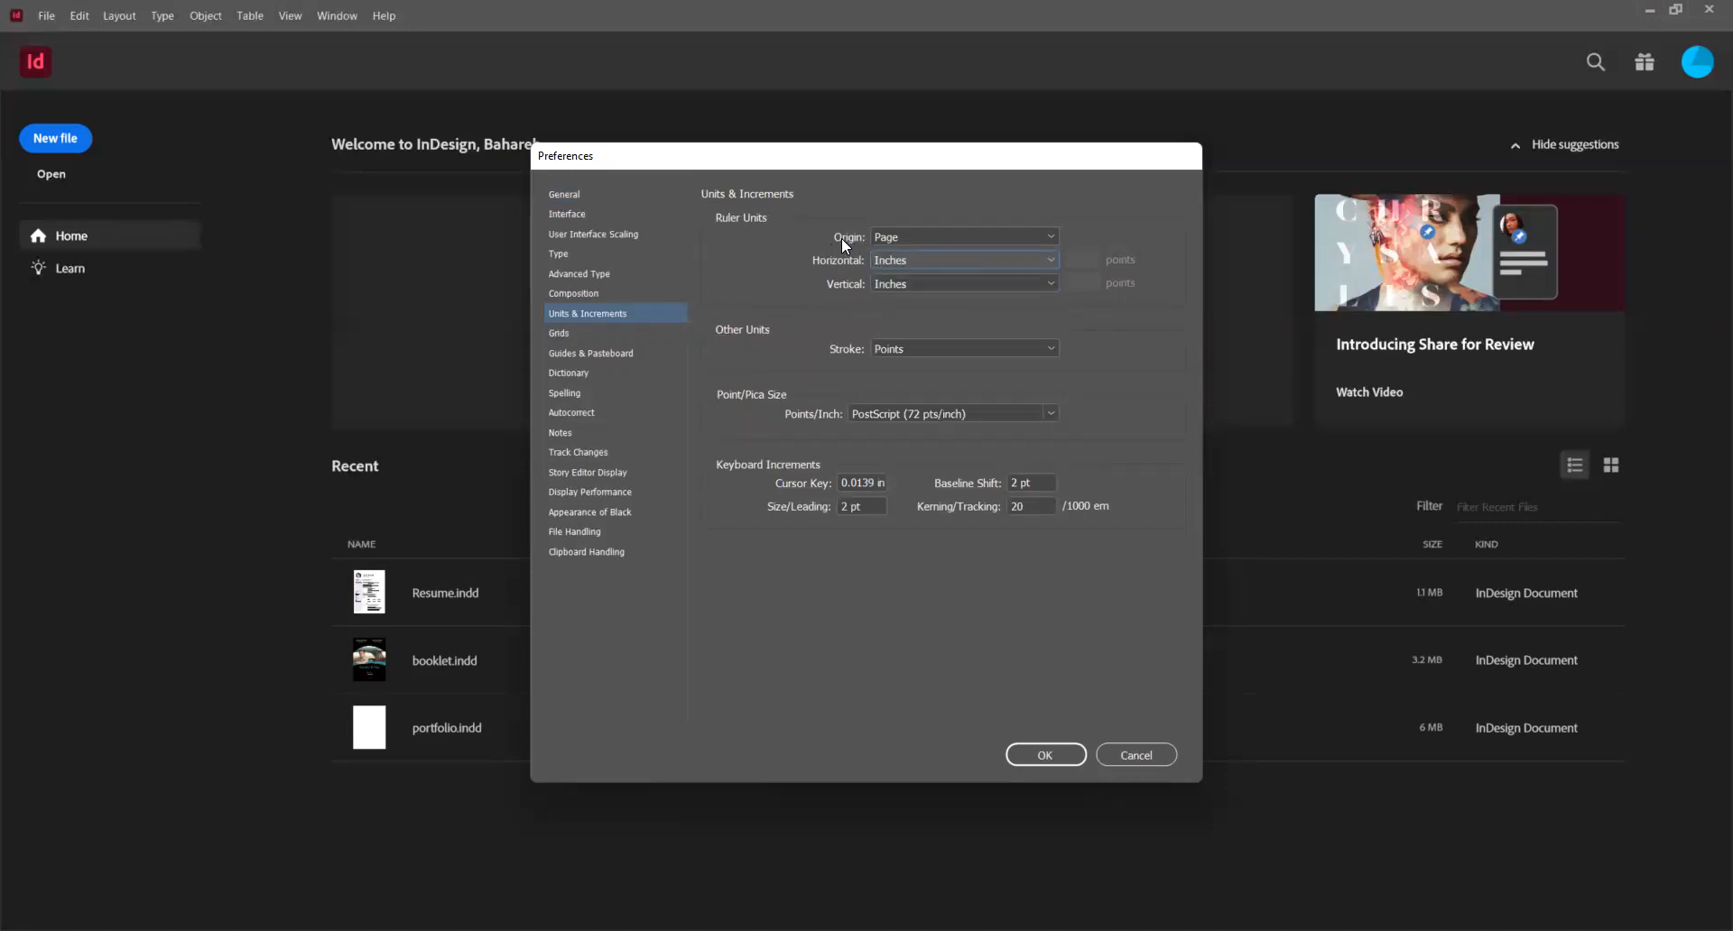
click(962, 237)
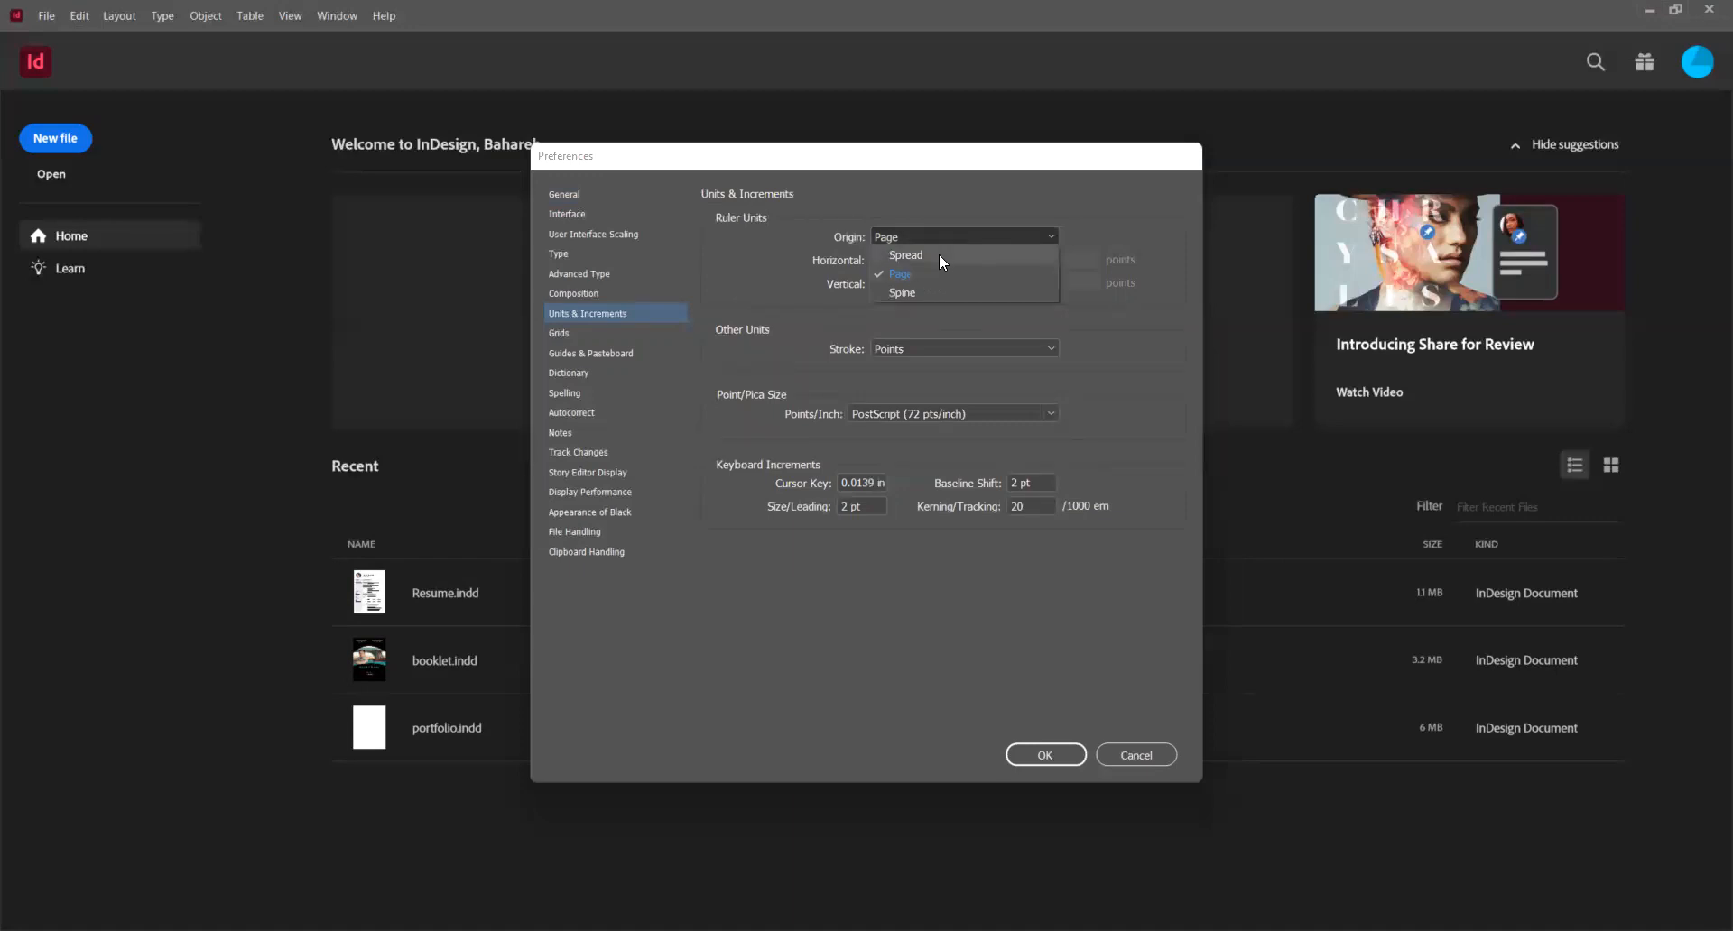
click(894, 275)
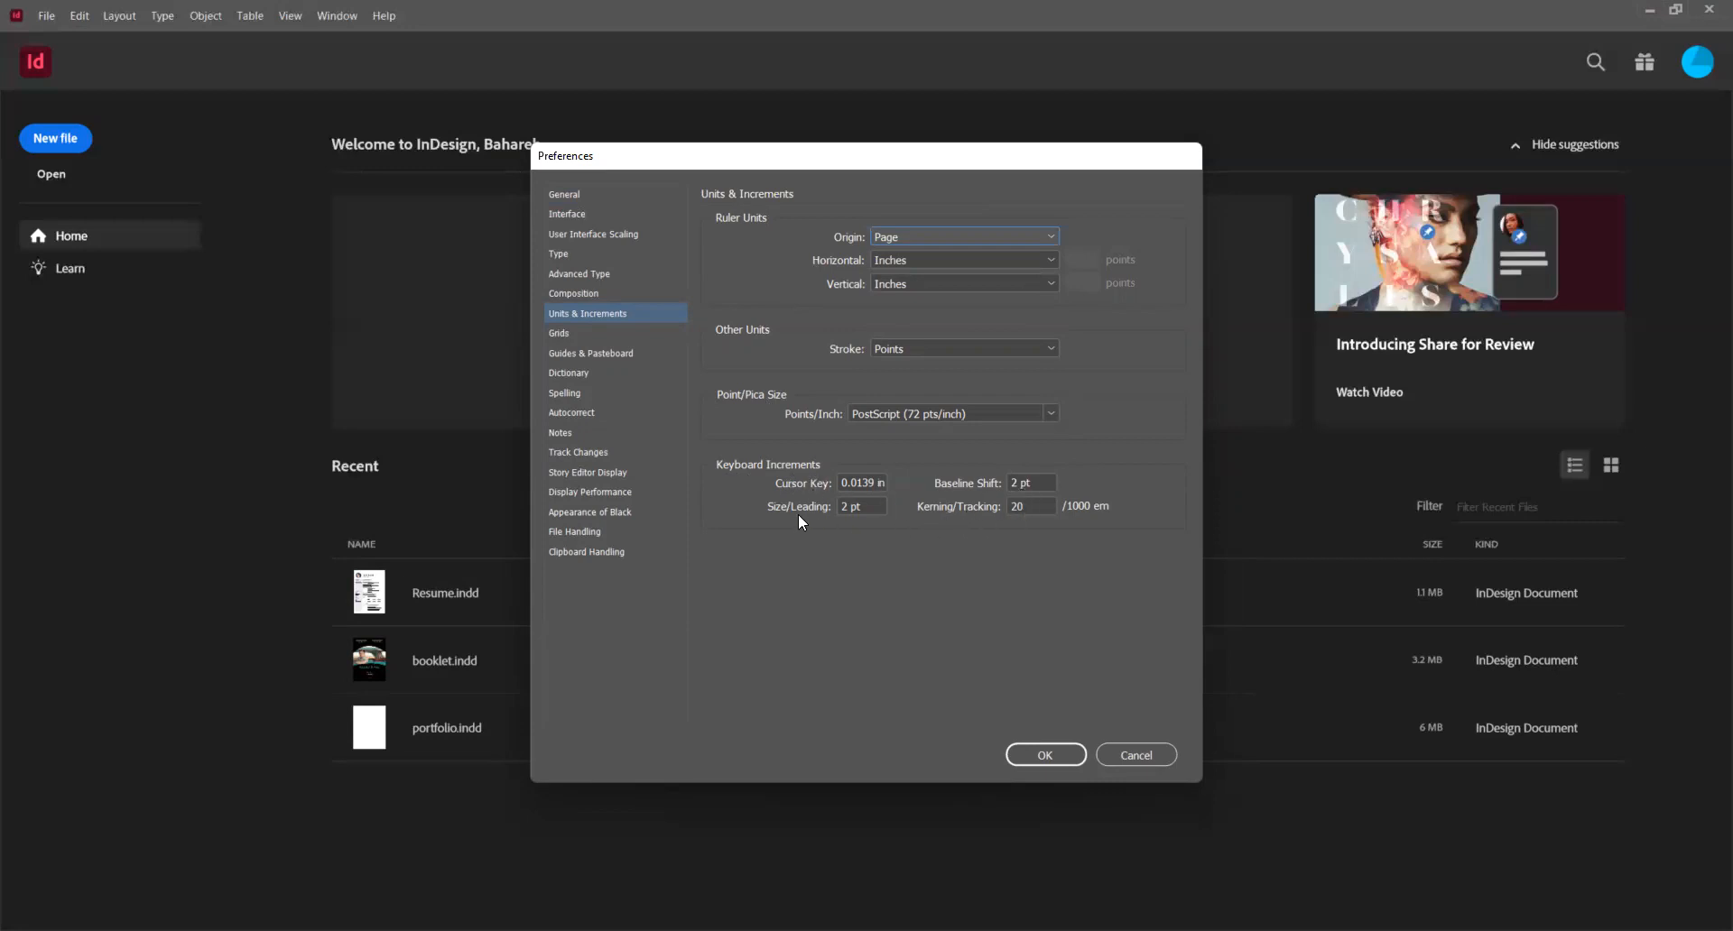
- Set the keyboard increments to 0.25 pt for size/leading, 0.25 pt for baseline shift and 5 for kerning/tracking
double_click(844, 506)
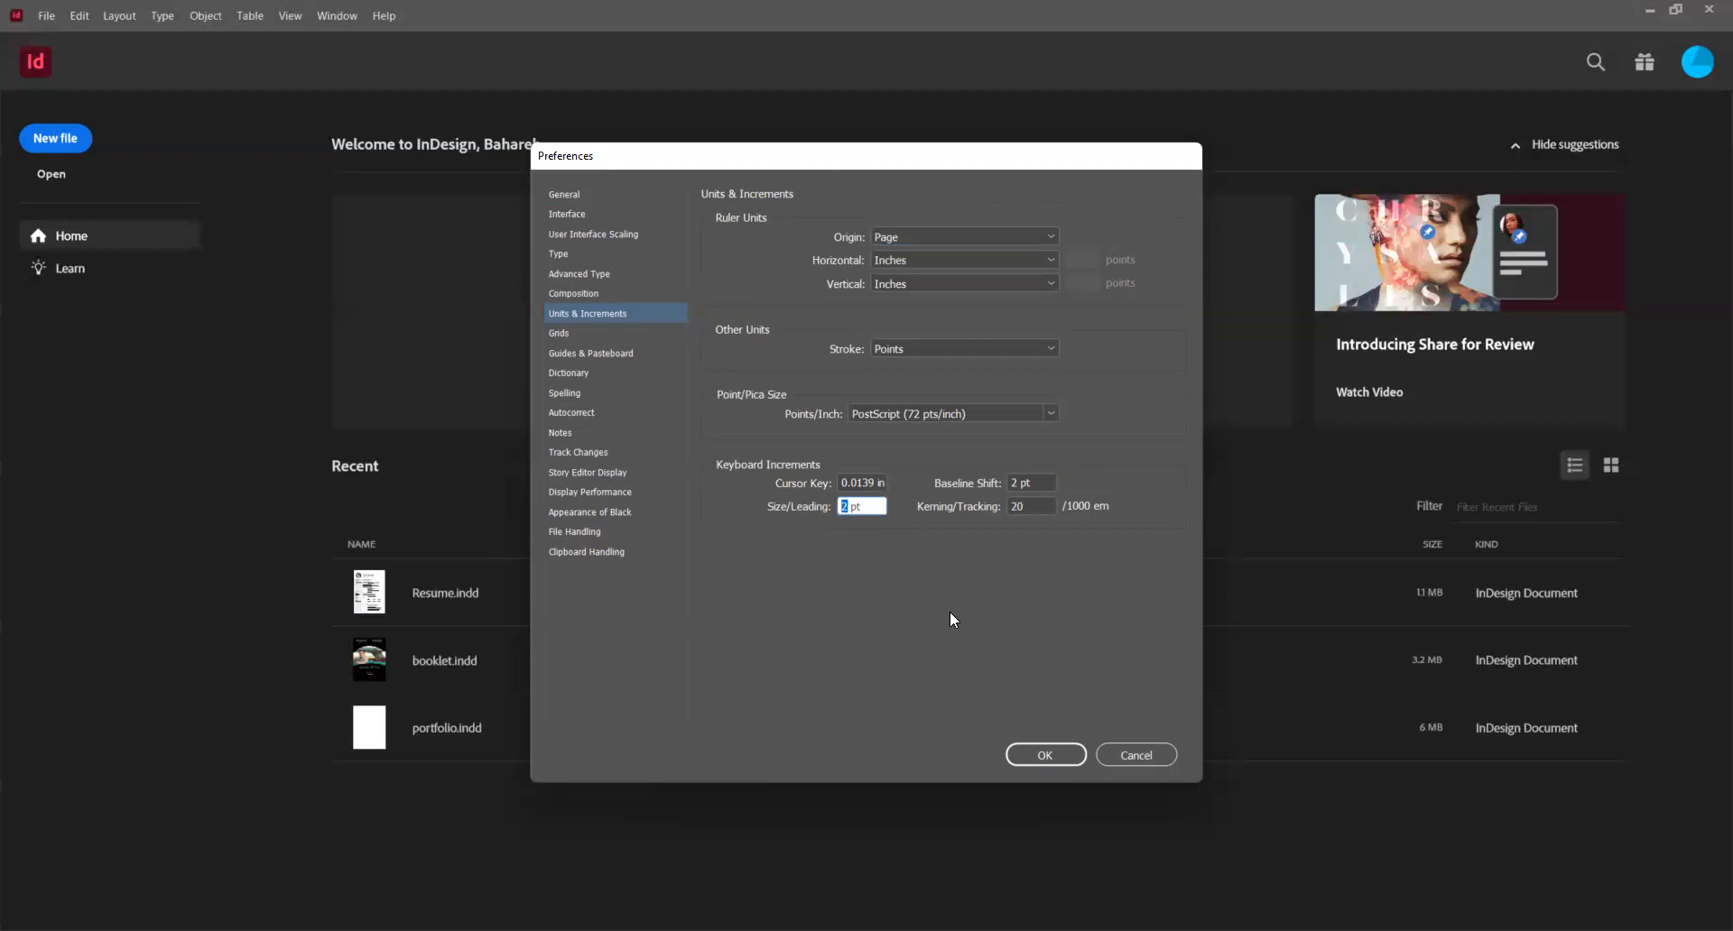
text(0.25)
key(Tab)
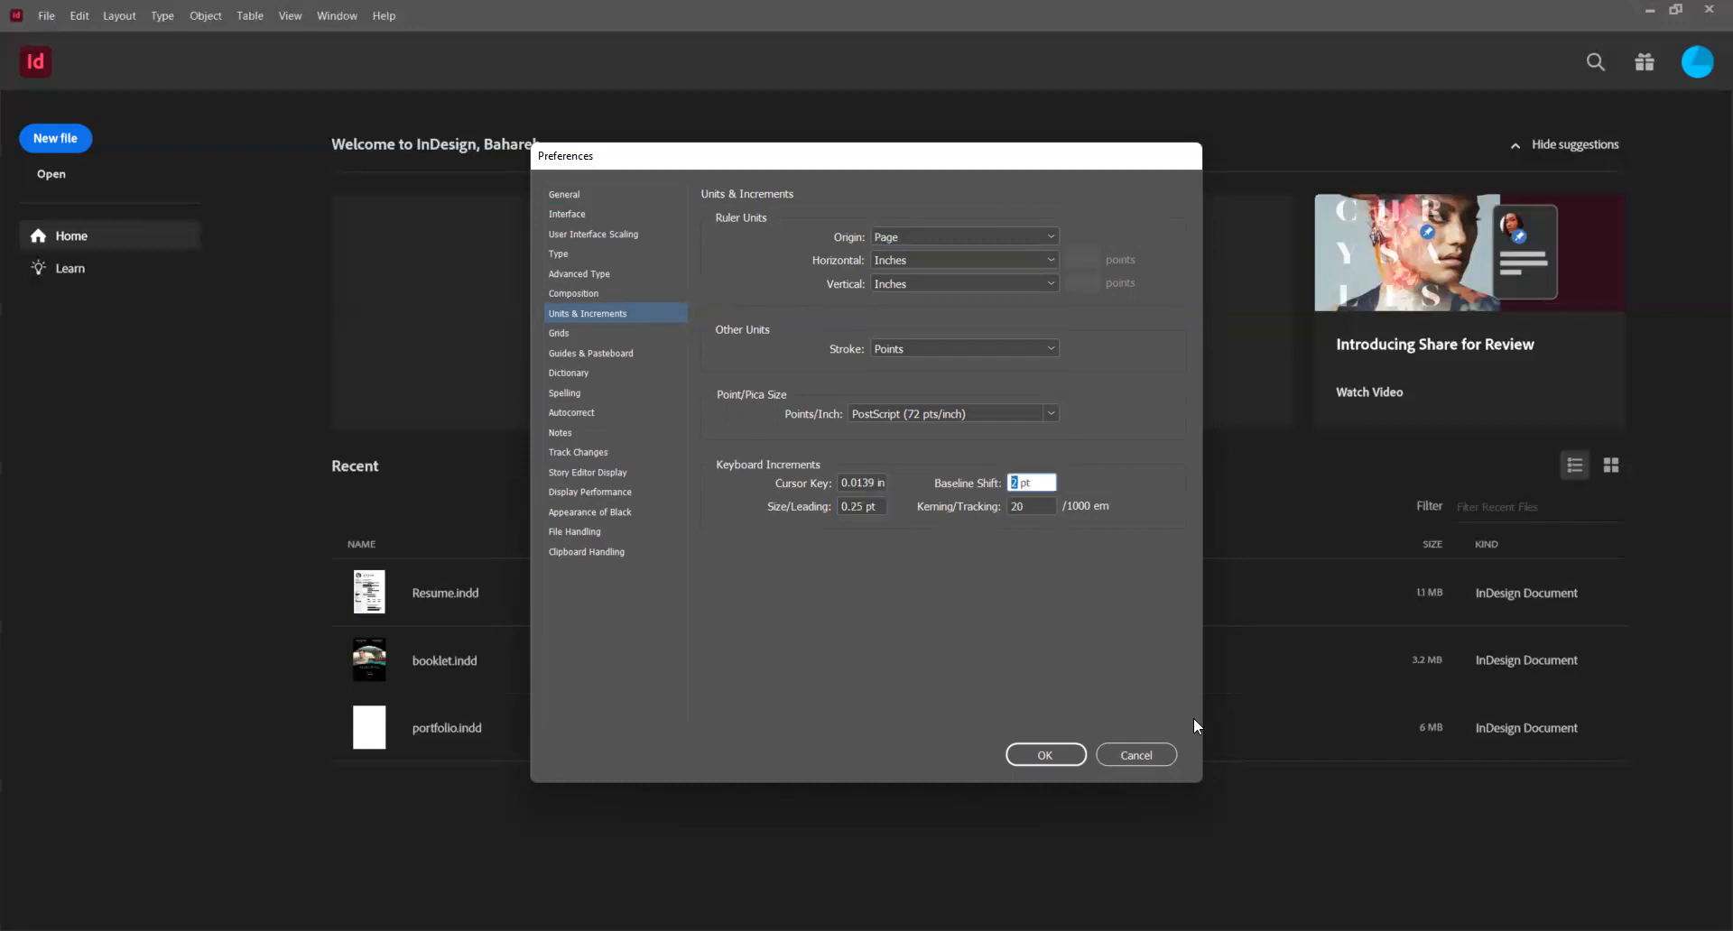
text(0.25)
key(Tab)
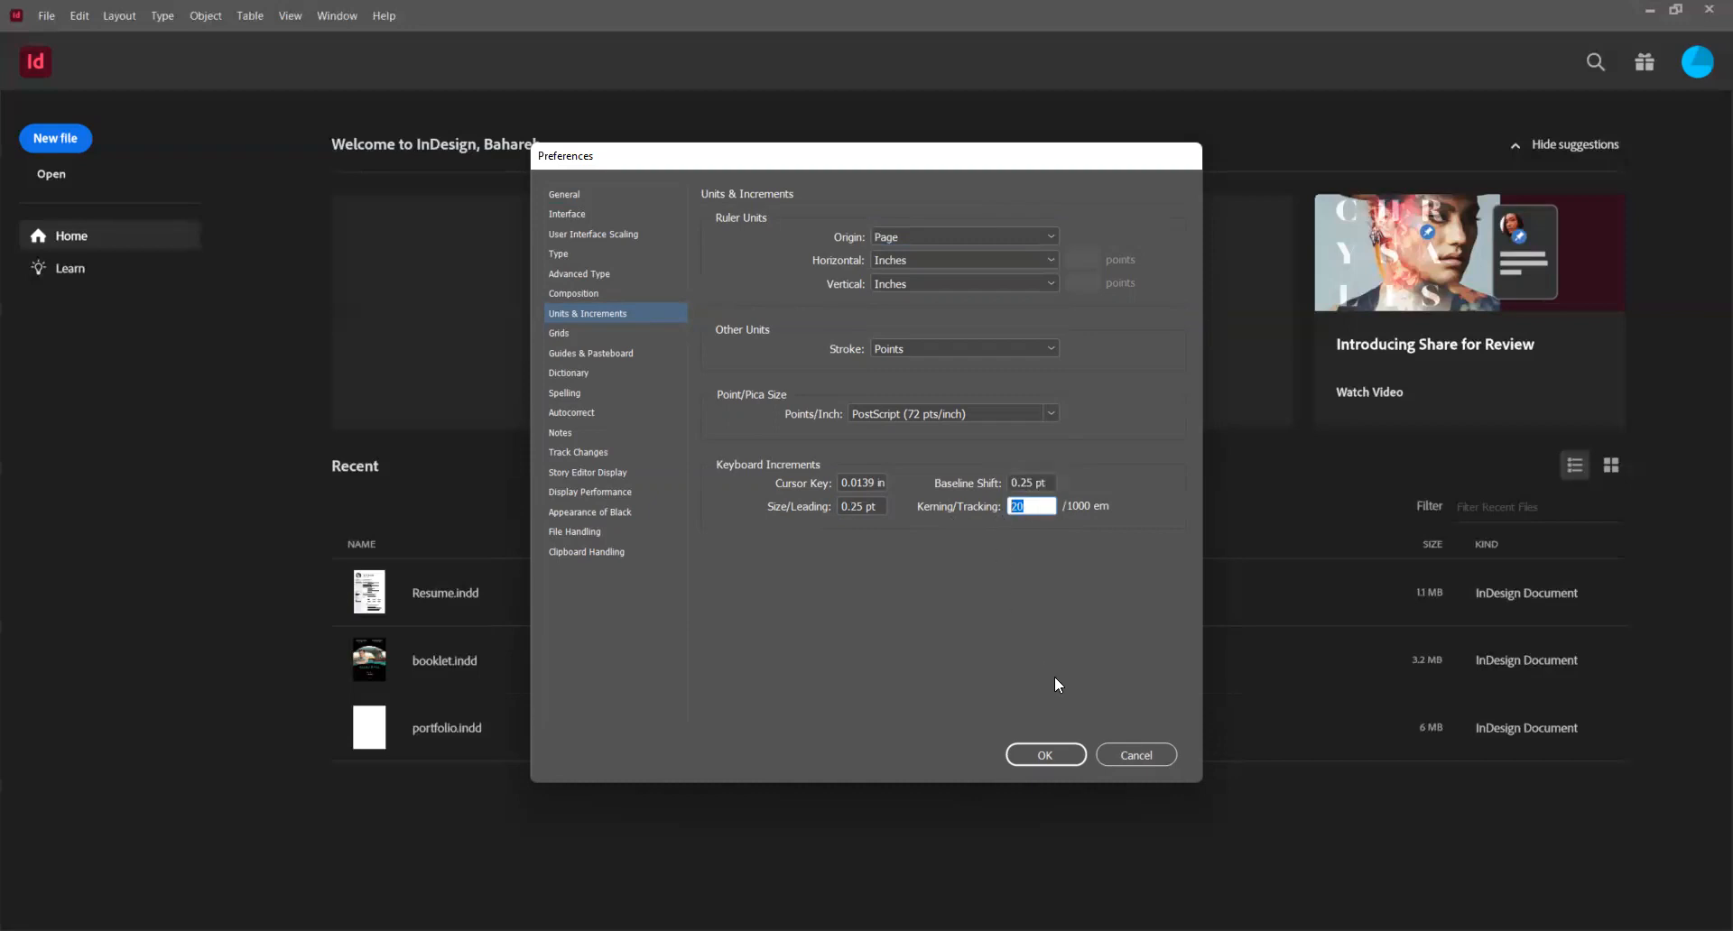
text(5)
- Review the available languages in the Dictionary preferences
click(569, 372)
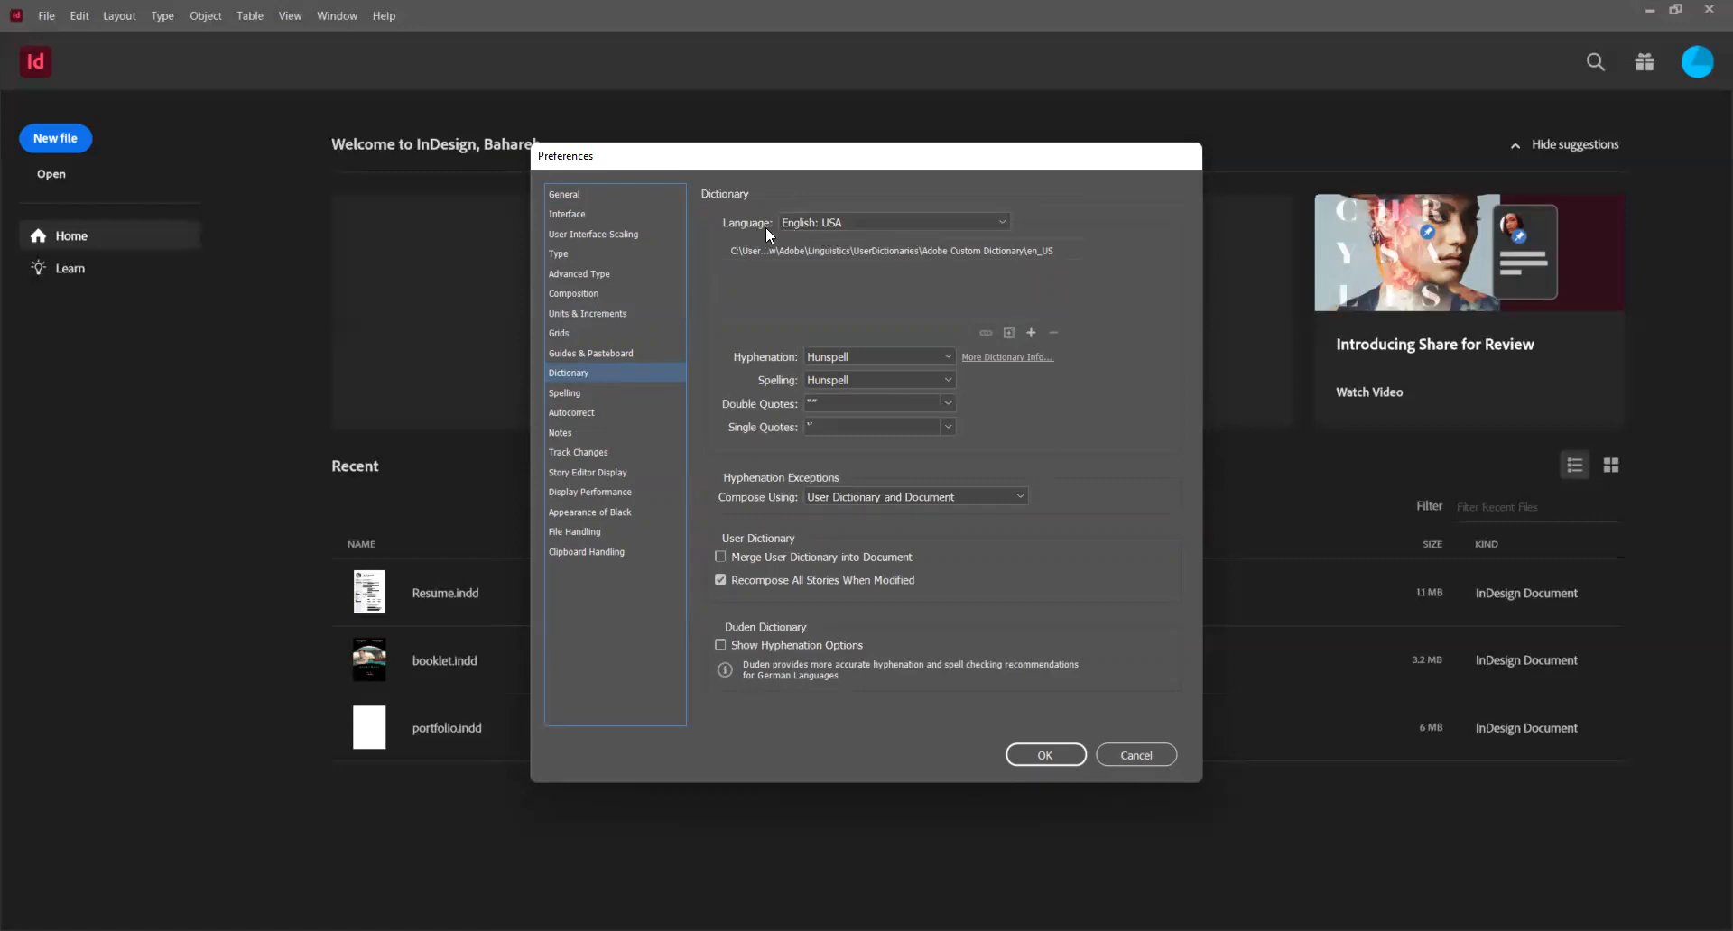
click(872, 224)
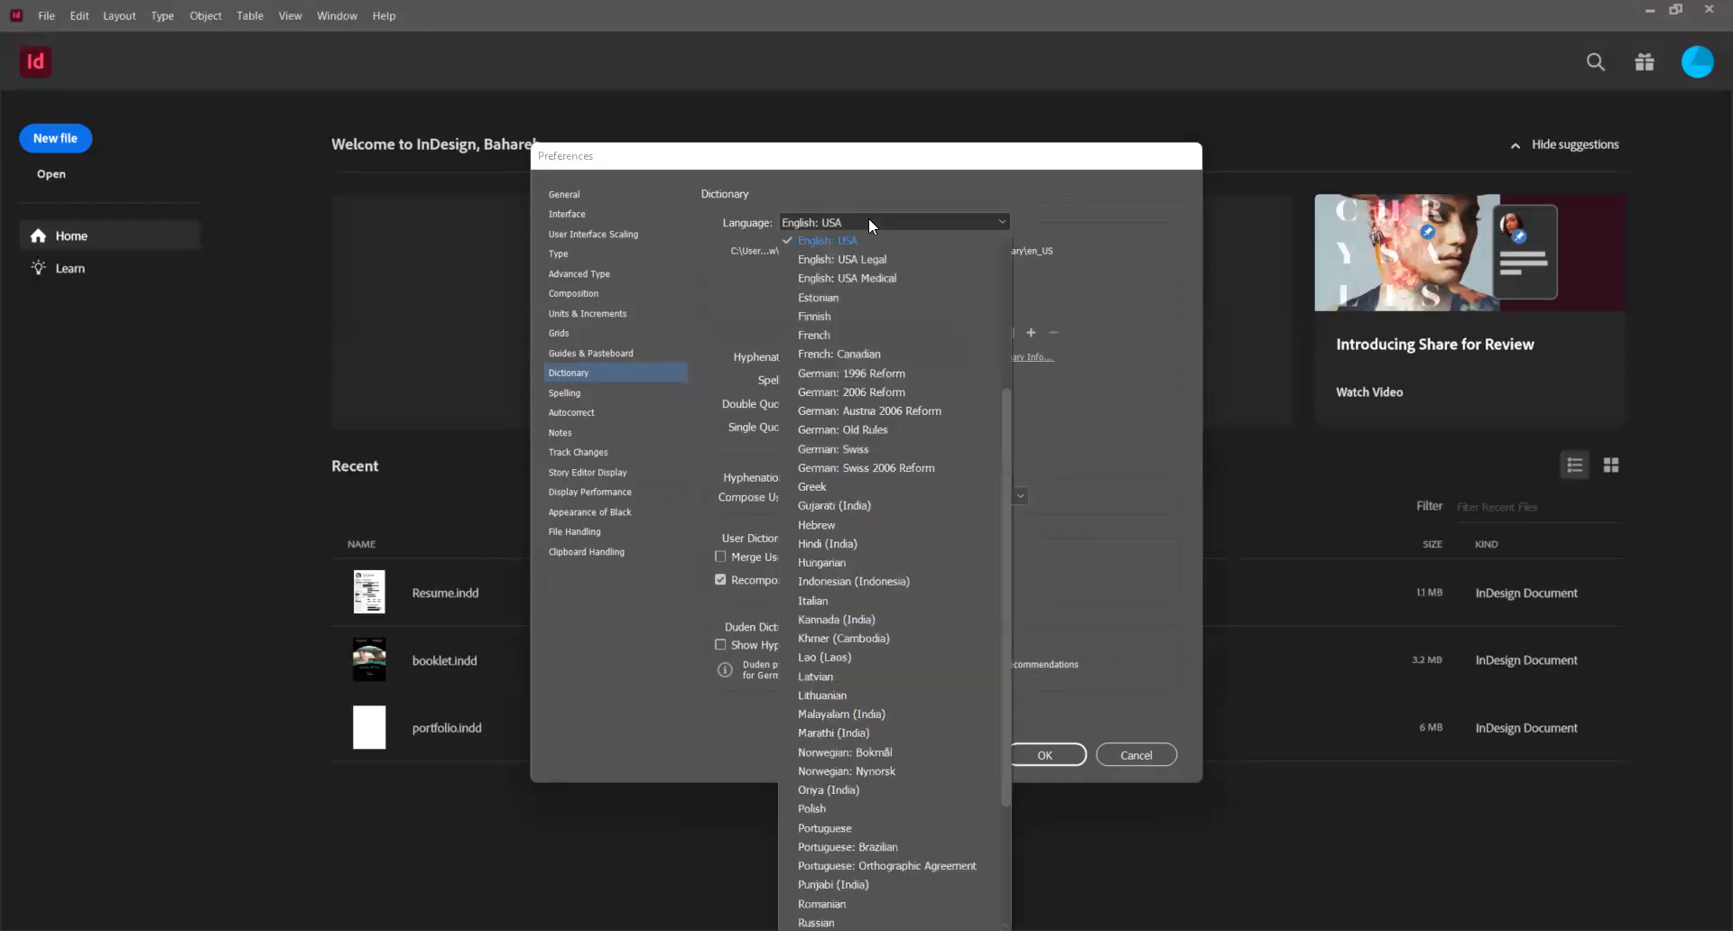
click(1078, 219)
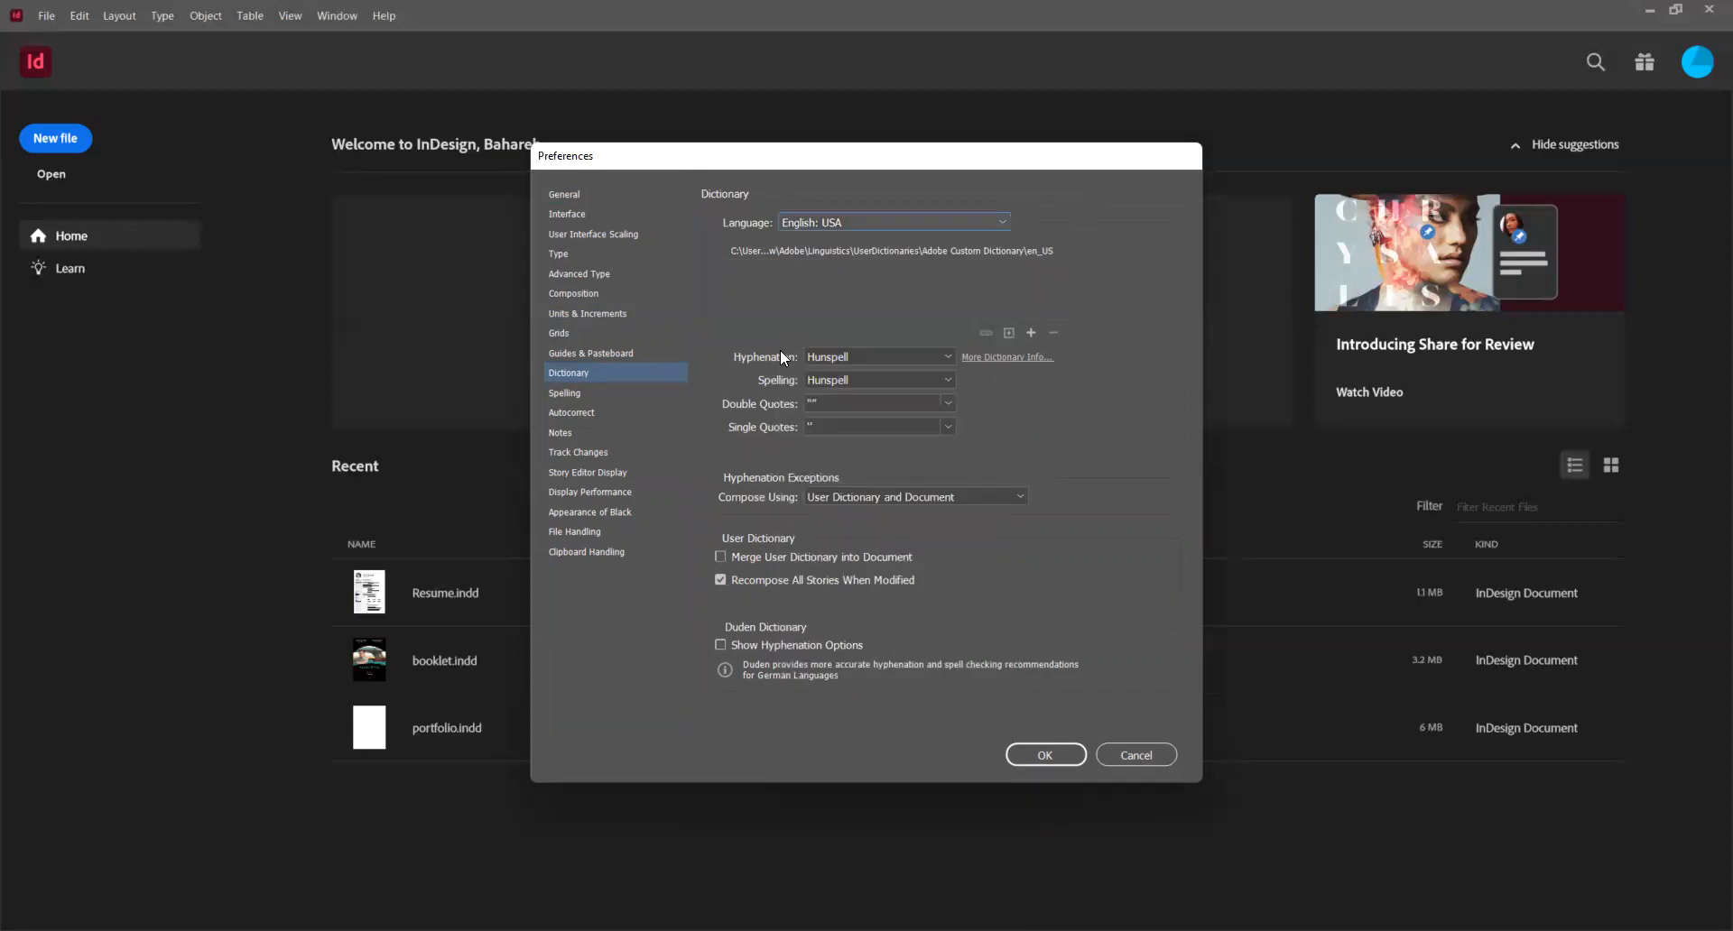
- Go through the default view options in the Display Performance preferences and choose Typical
click(569, 491)
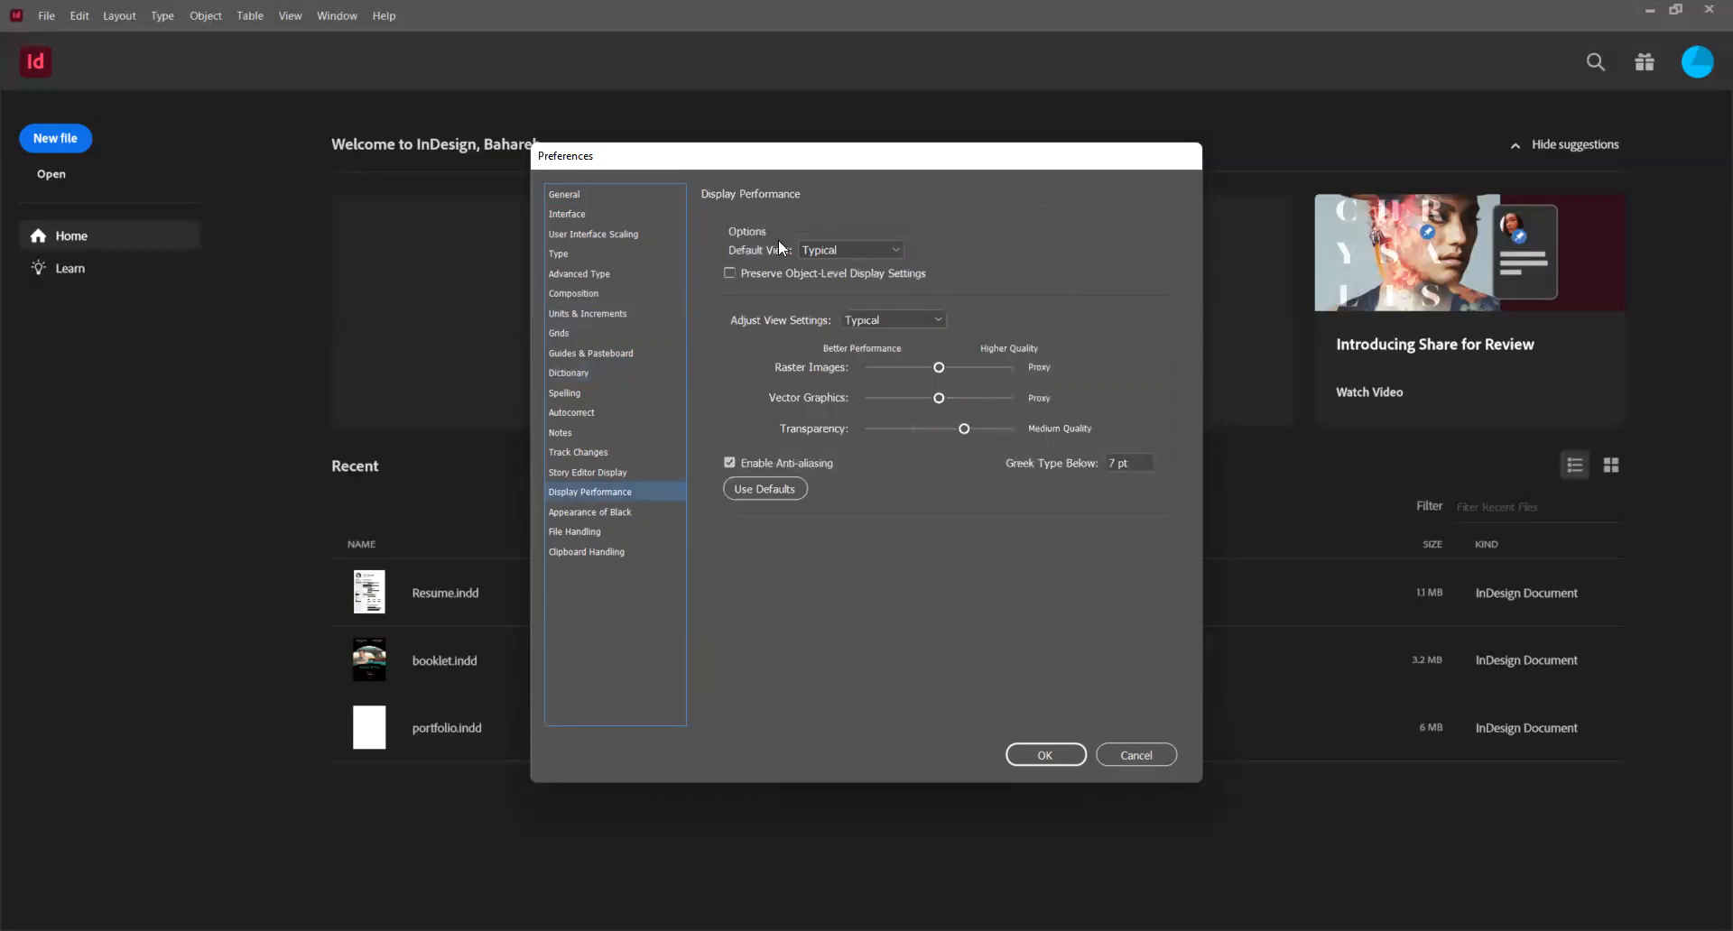
click(896, 253)
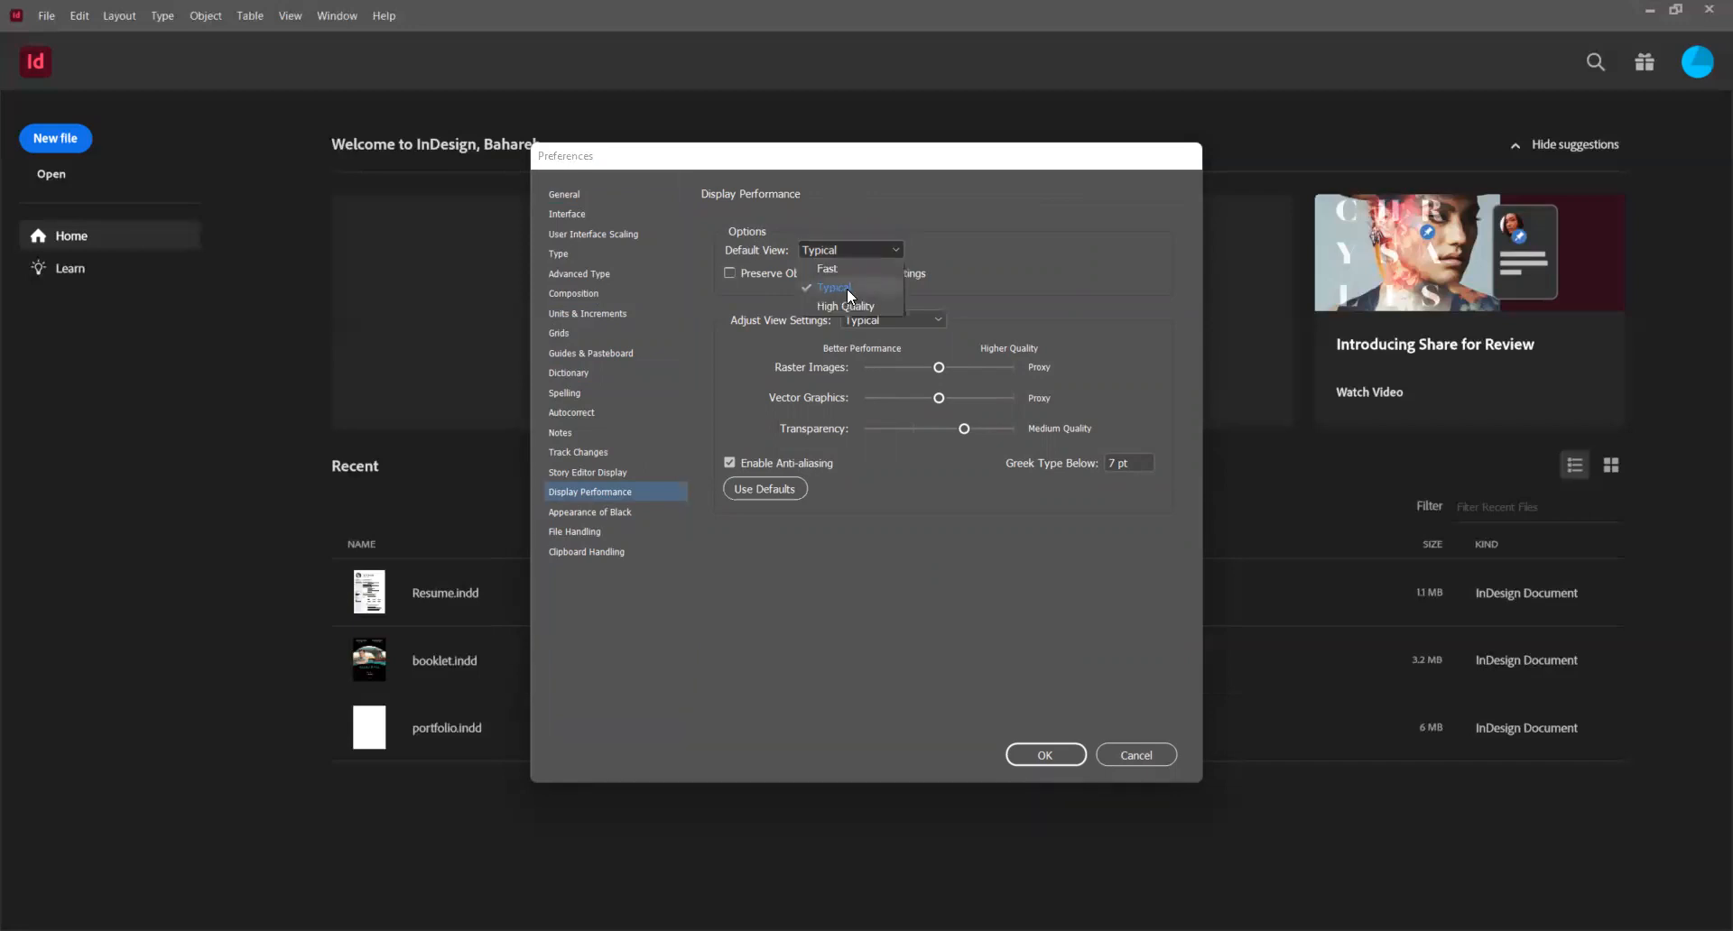
click(926, 251)
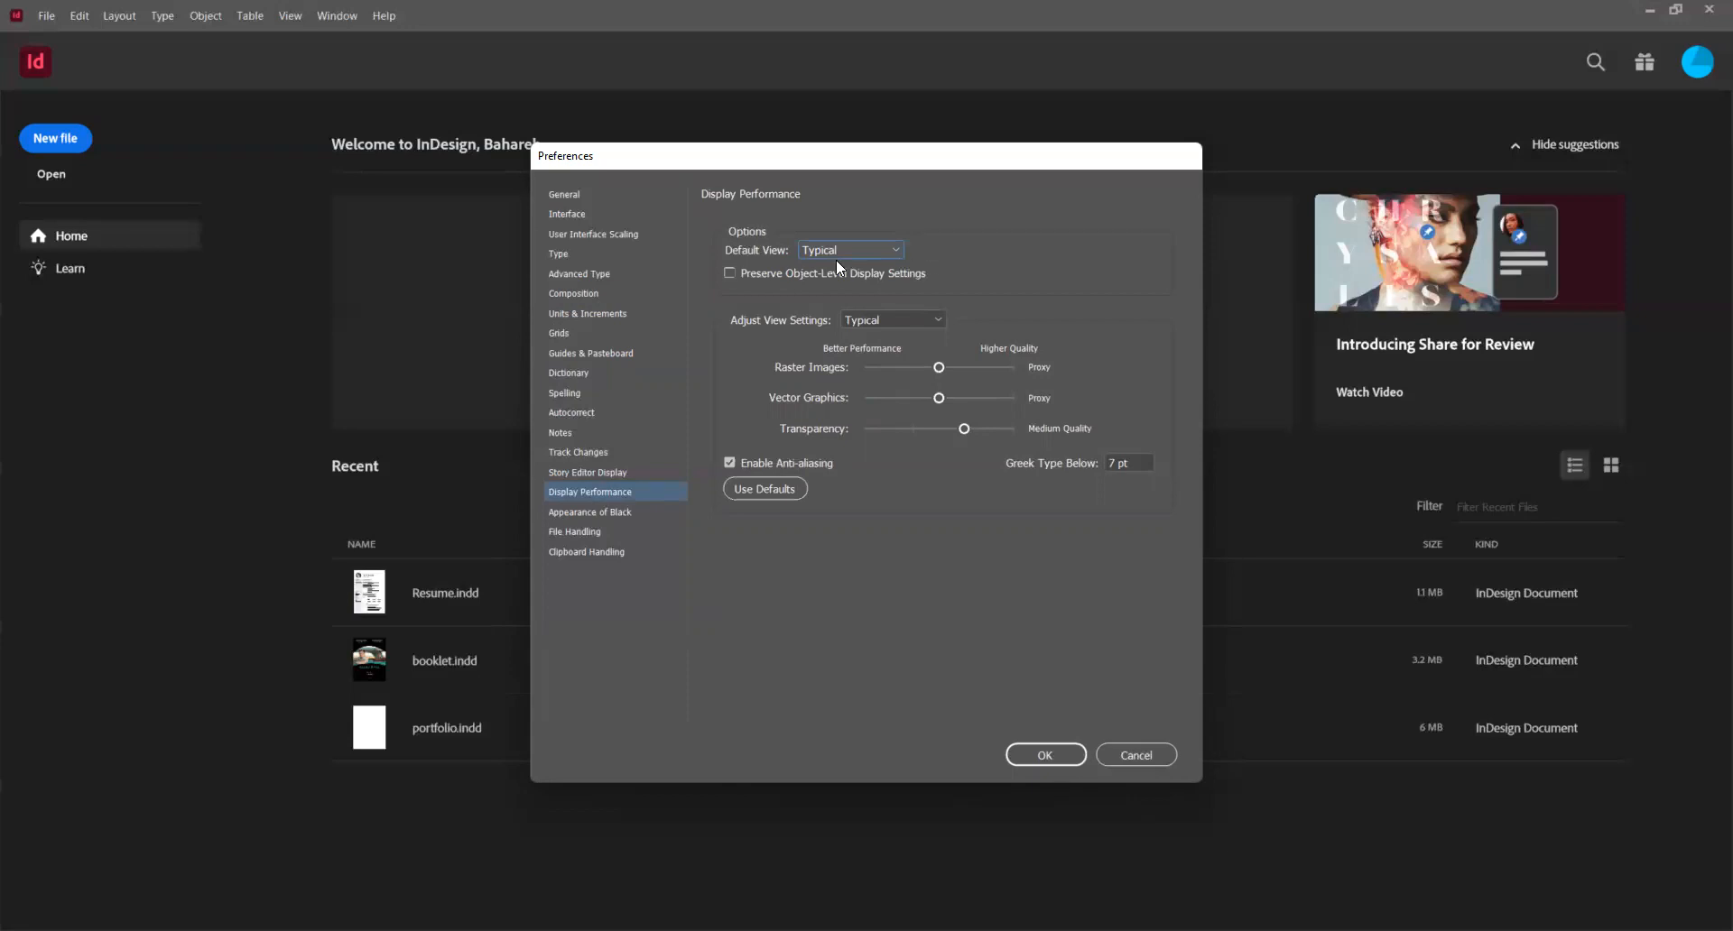
click(896, 247)
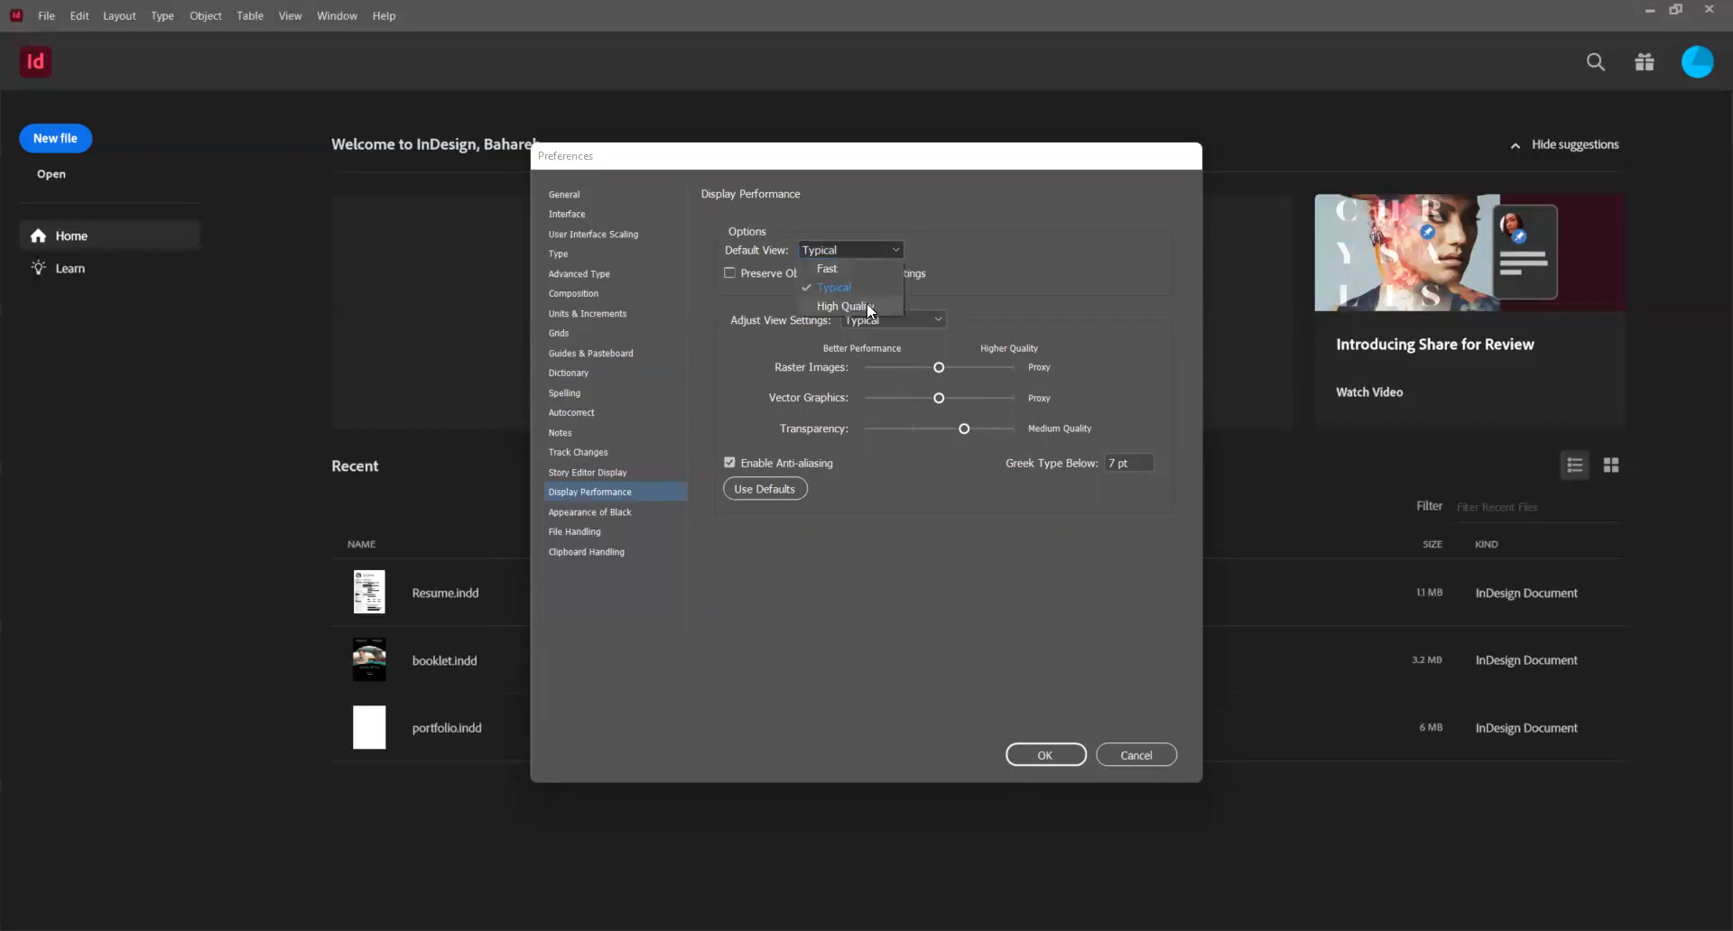
click(949, 258)
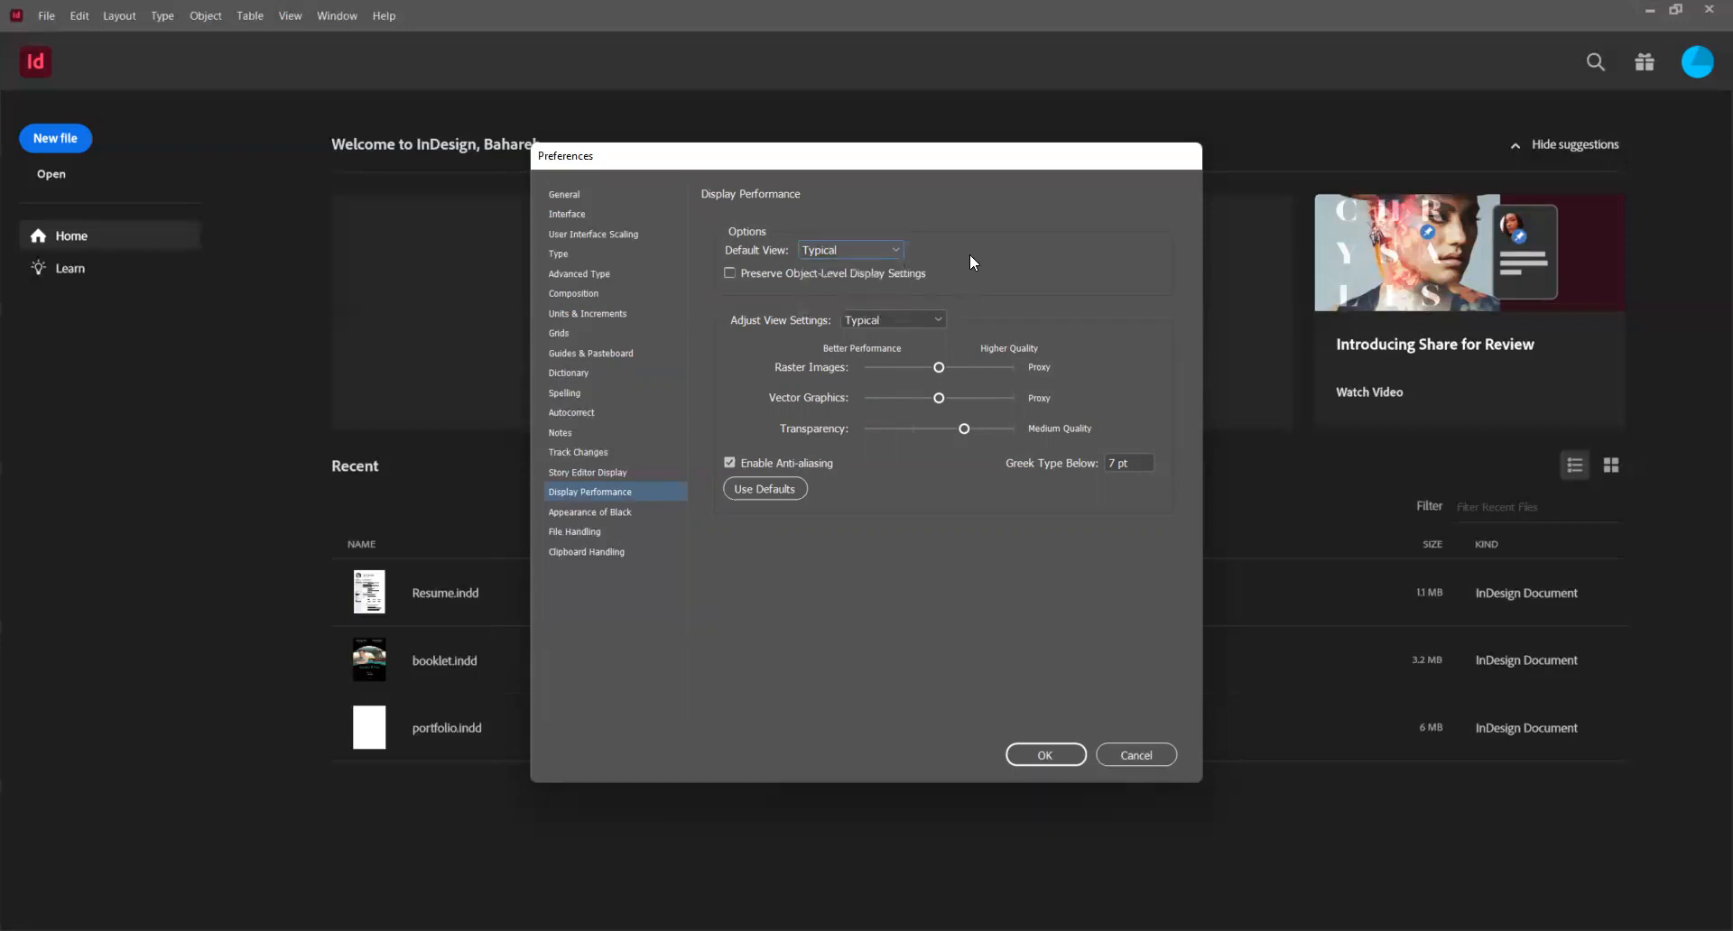
click(872, 252)
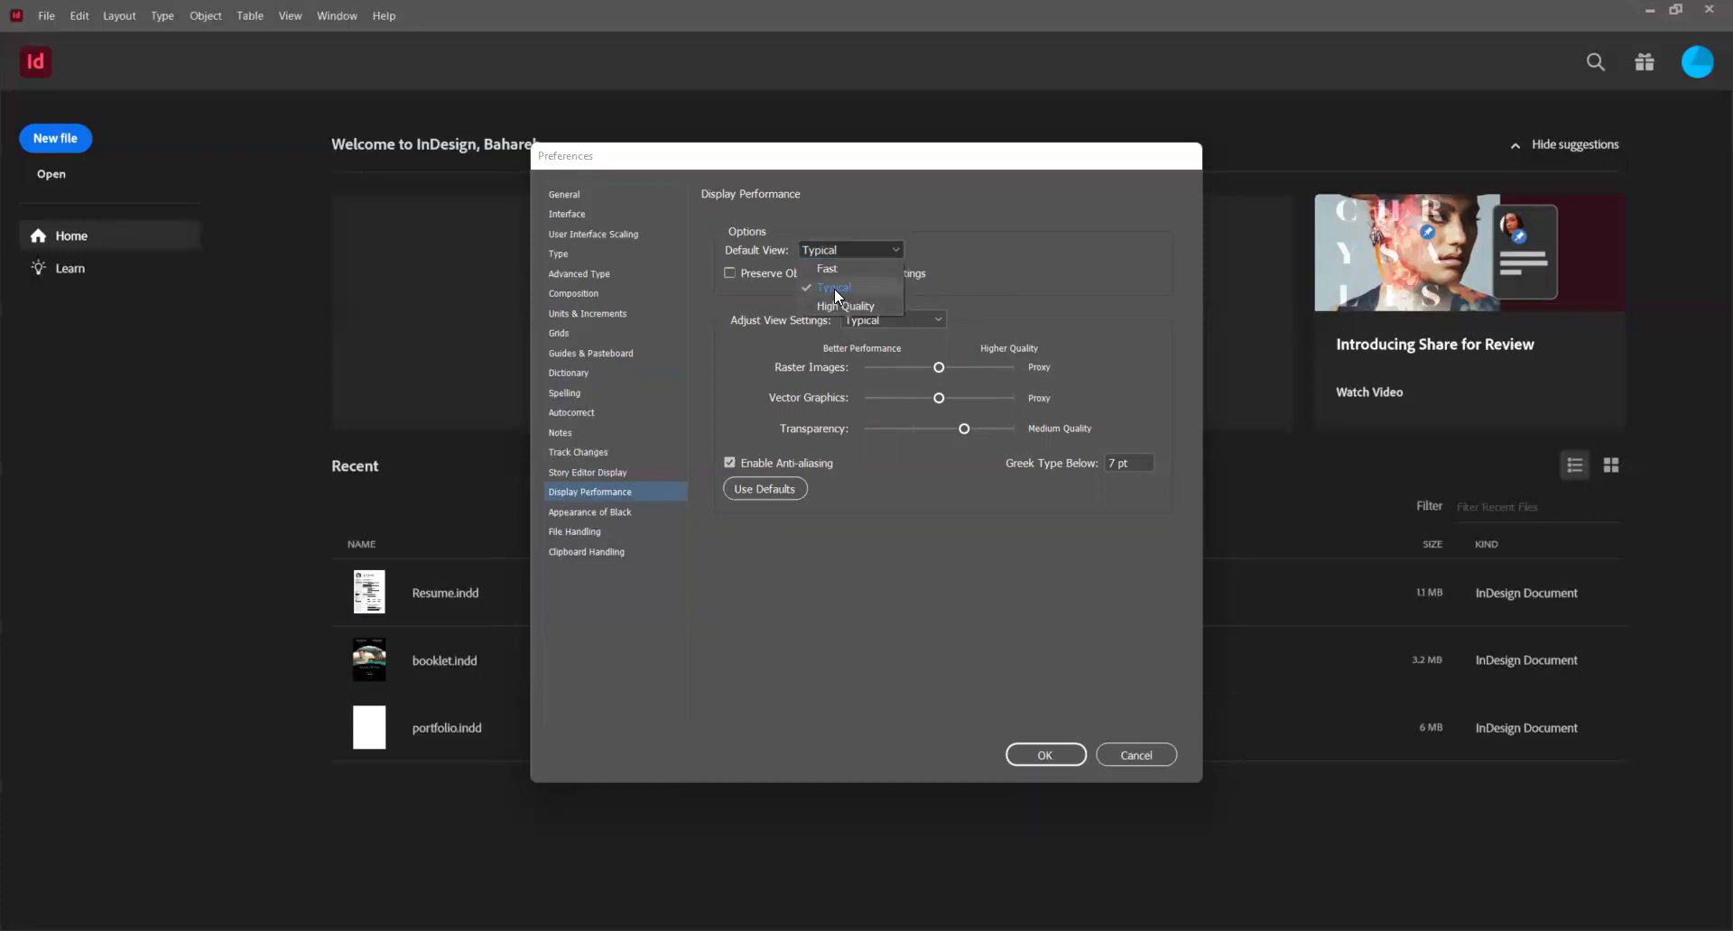
click(834, 289)
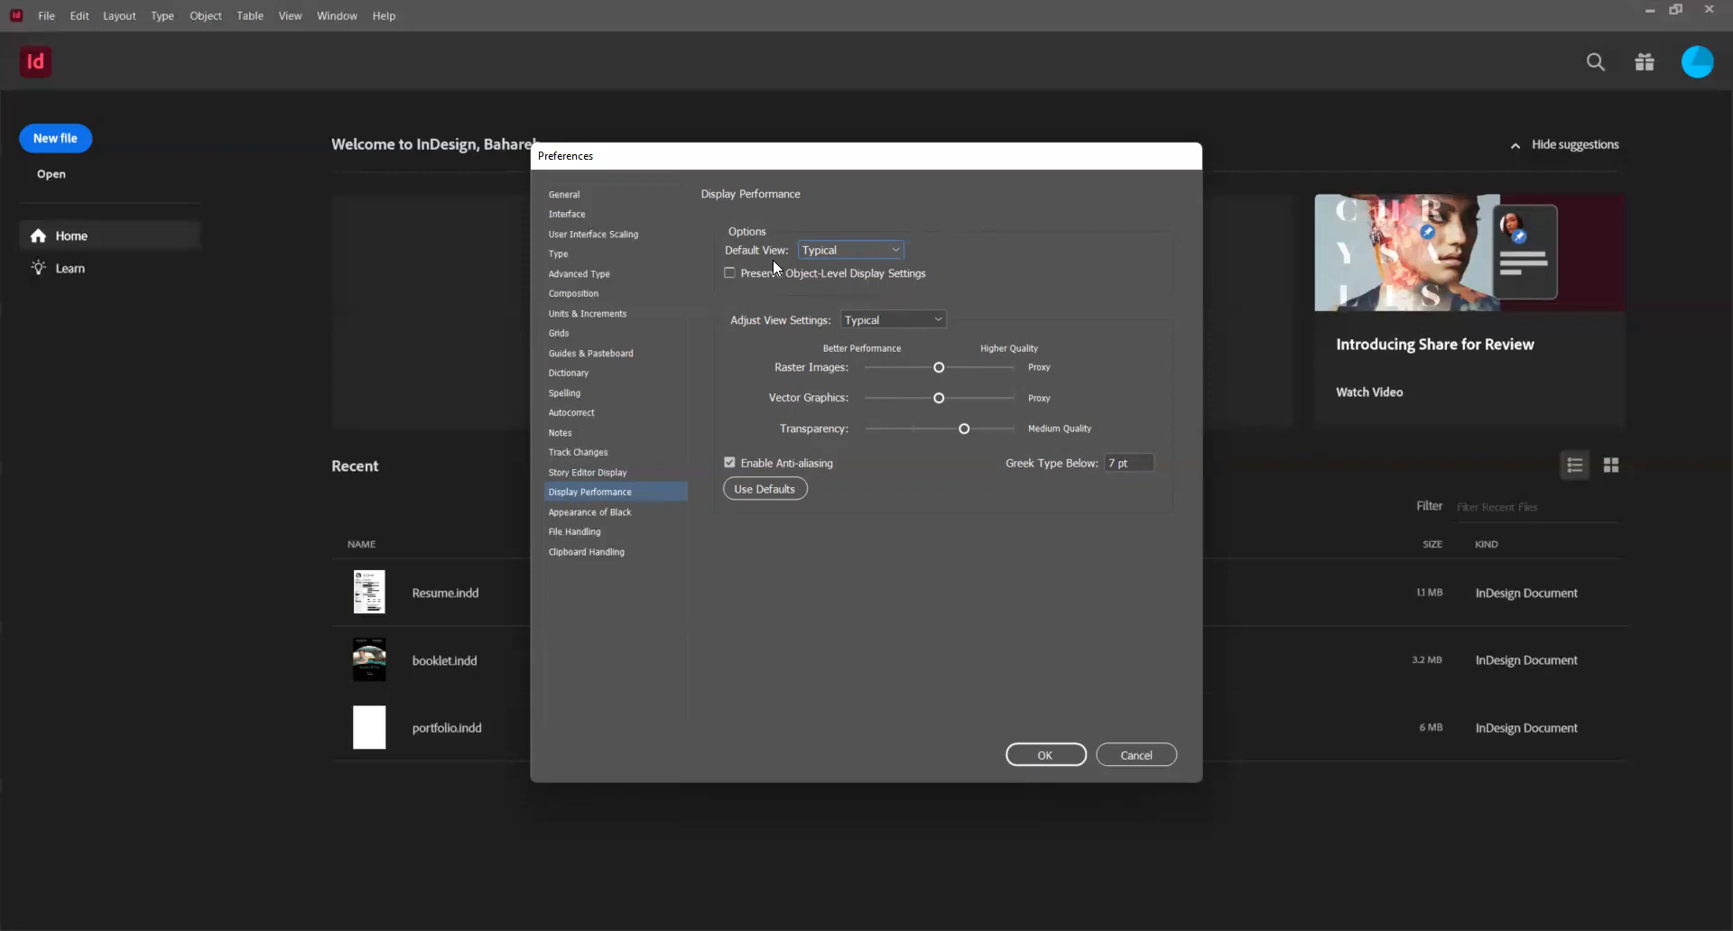
click(880, 249)
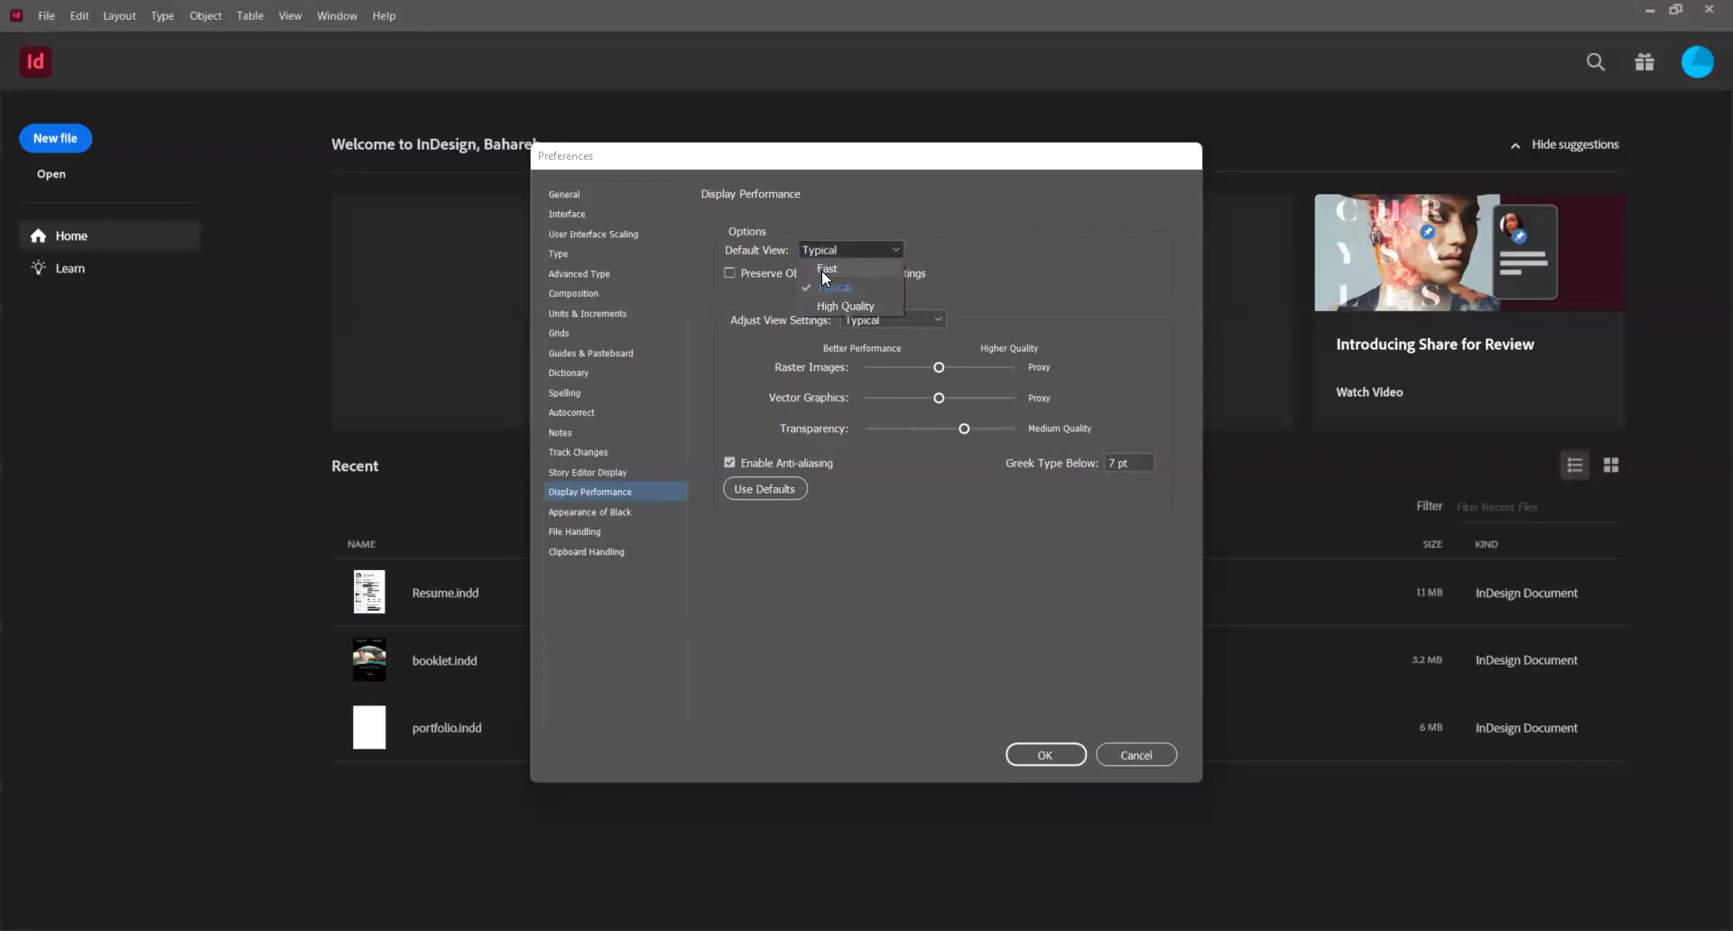
click(982, 245)
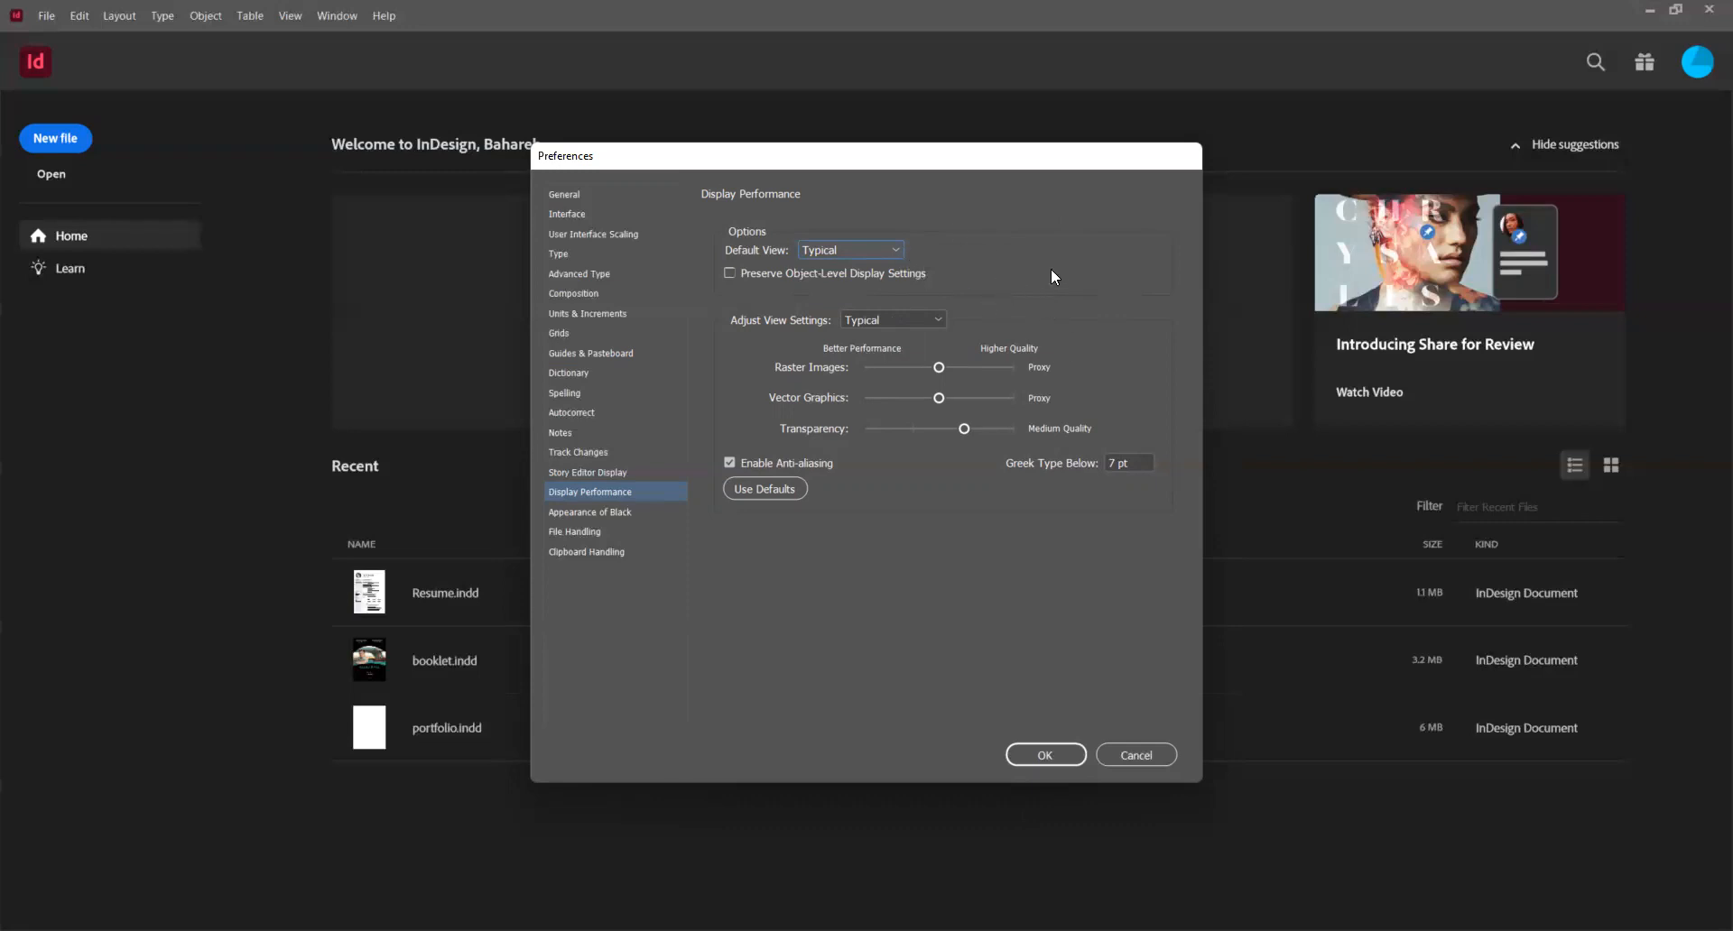
click(895, 250)
- Set the Greek Type Below threshold to 0 pt in the Display Performance preferences
double_click(1102, 464)
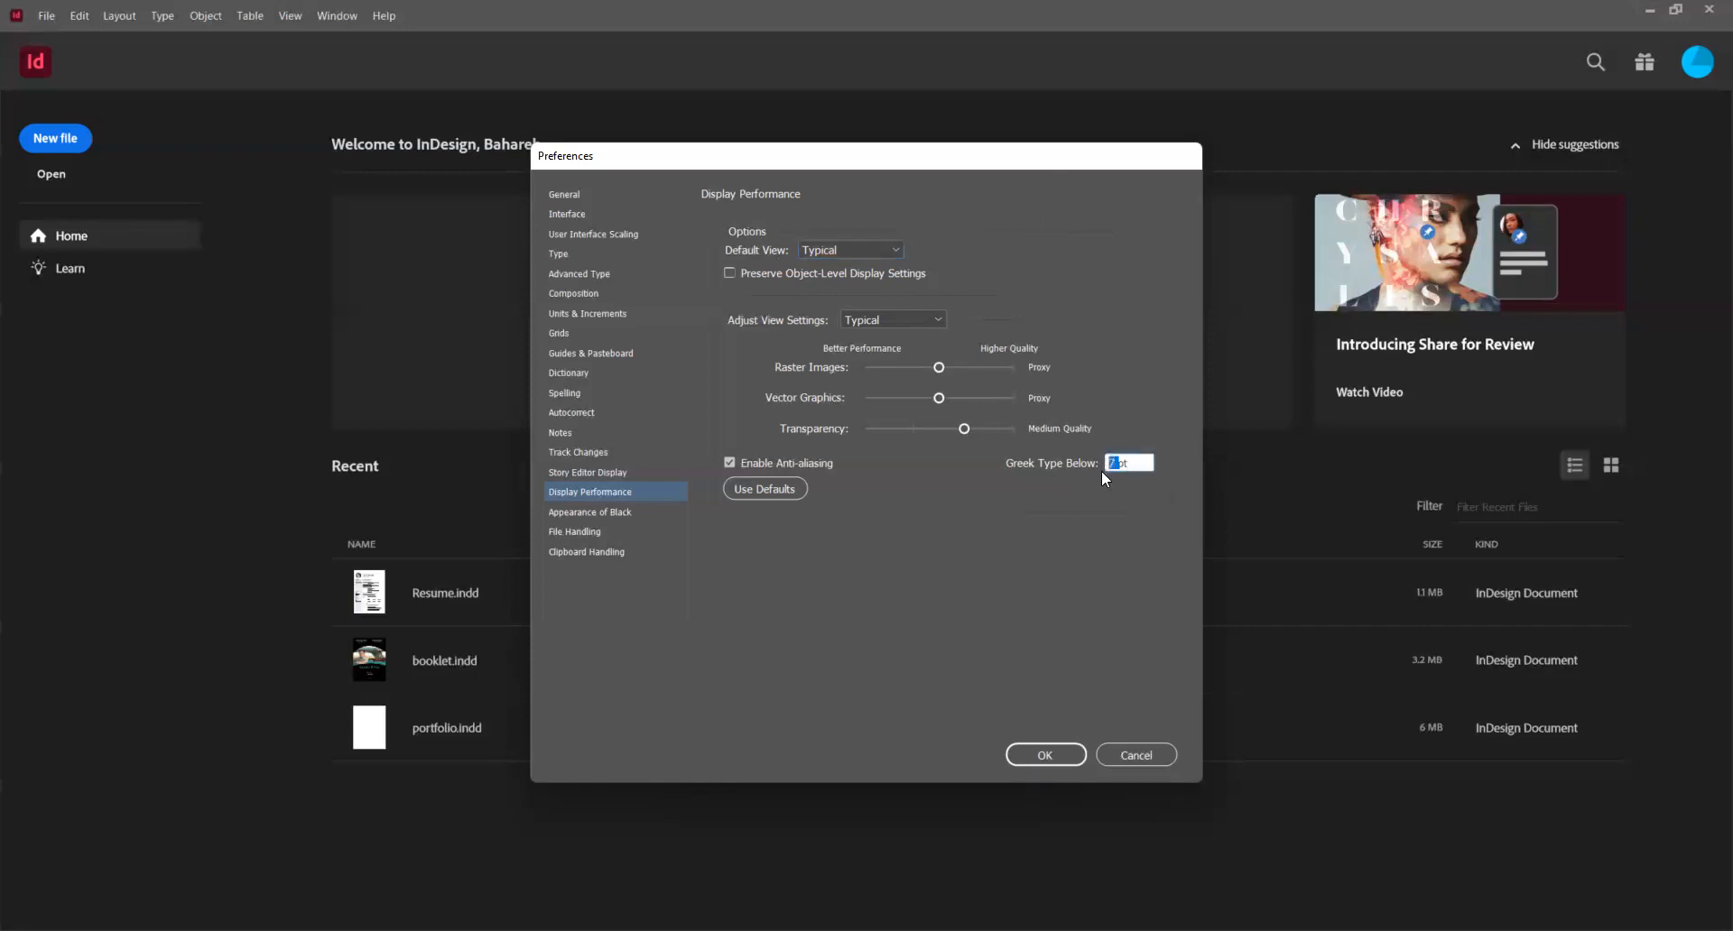
text(0)
- Review the Spelling, Story Editor Display and Interface preferences, and apply the preference changes
click(561, 397)
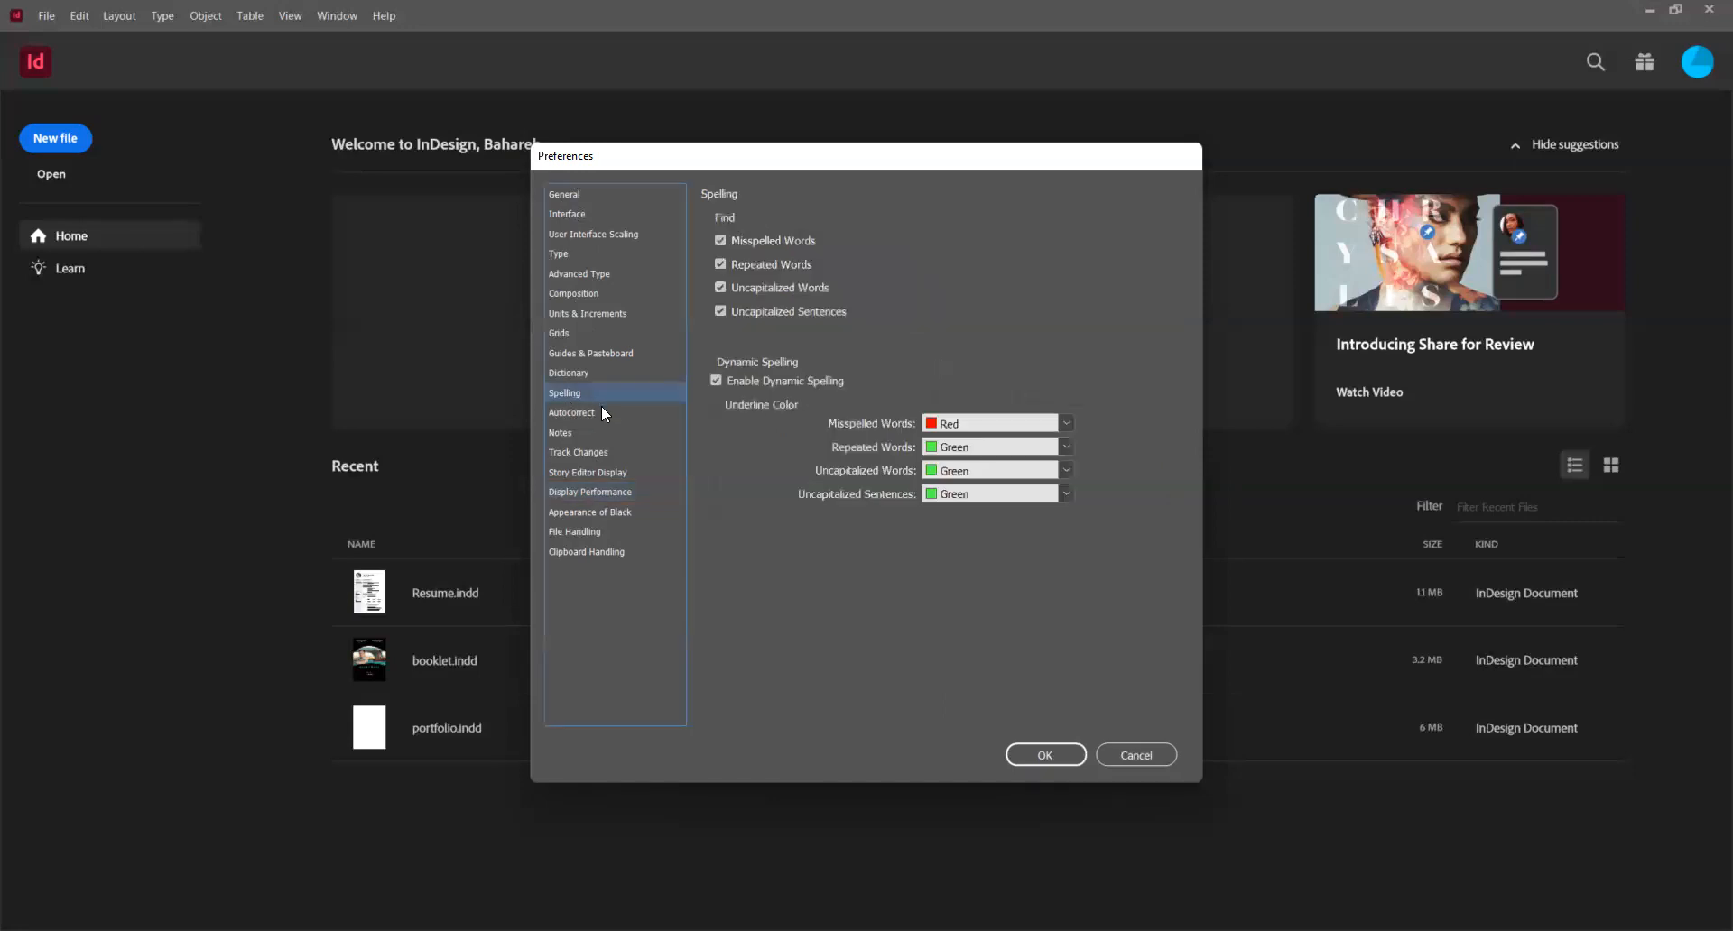
click(588, 475)
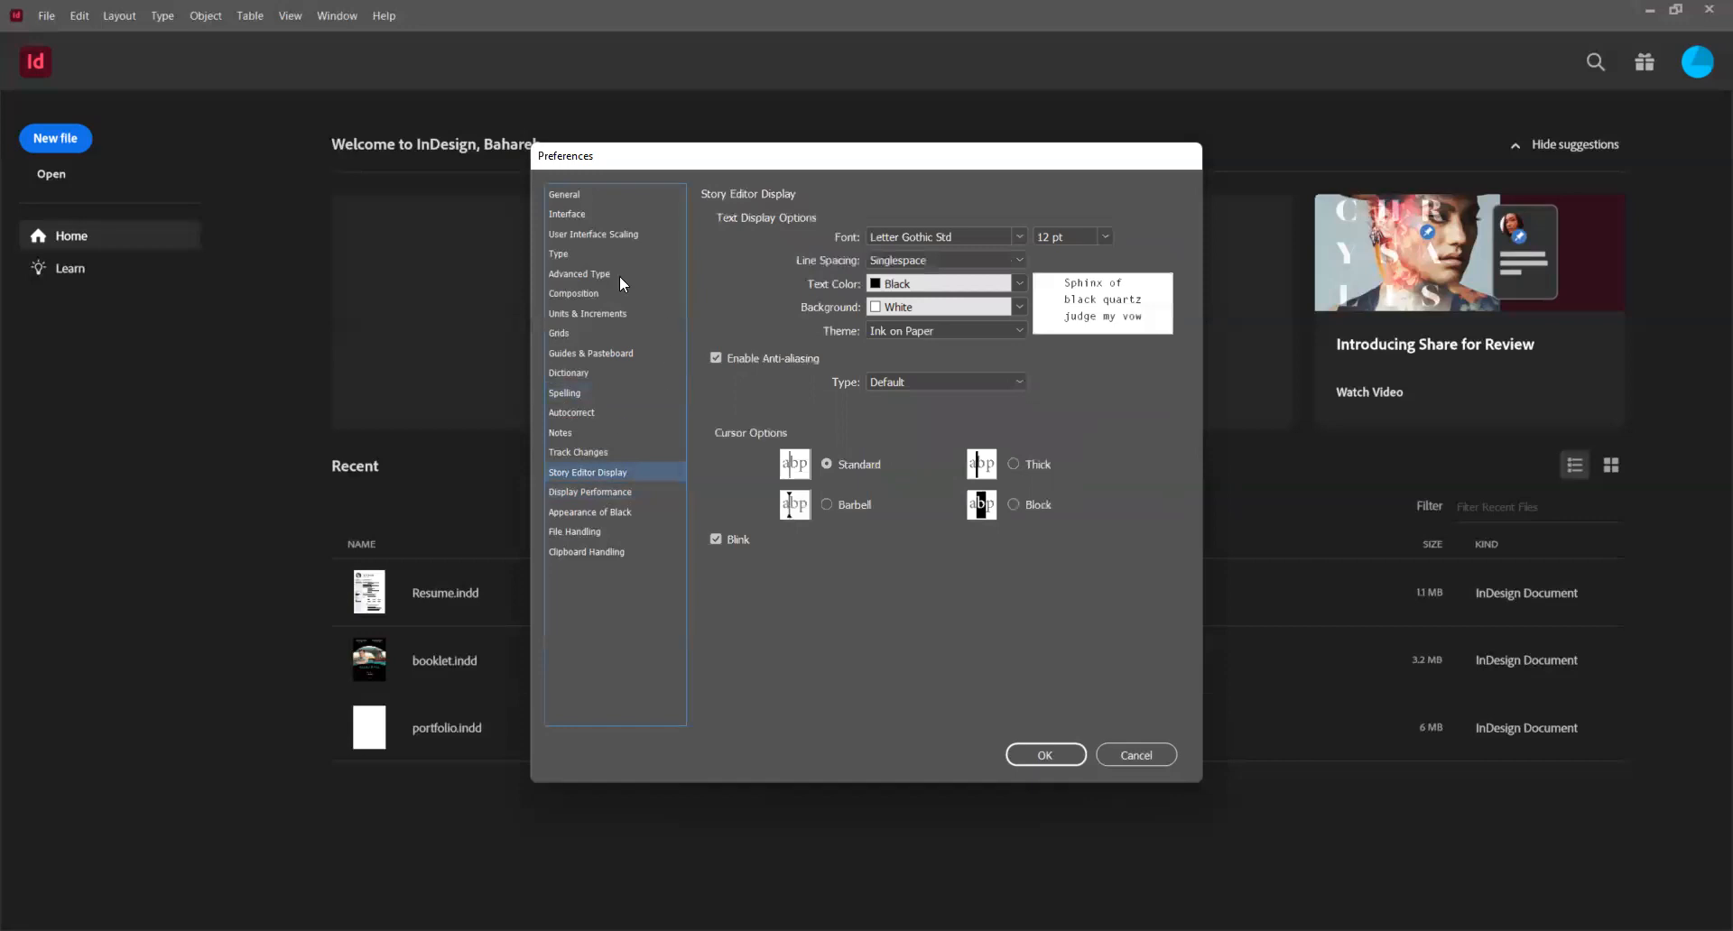
click(563, 213)
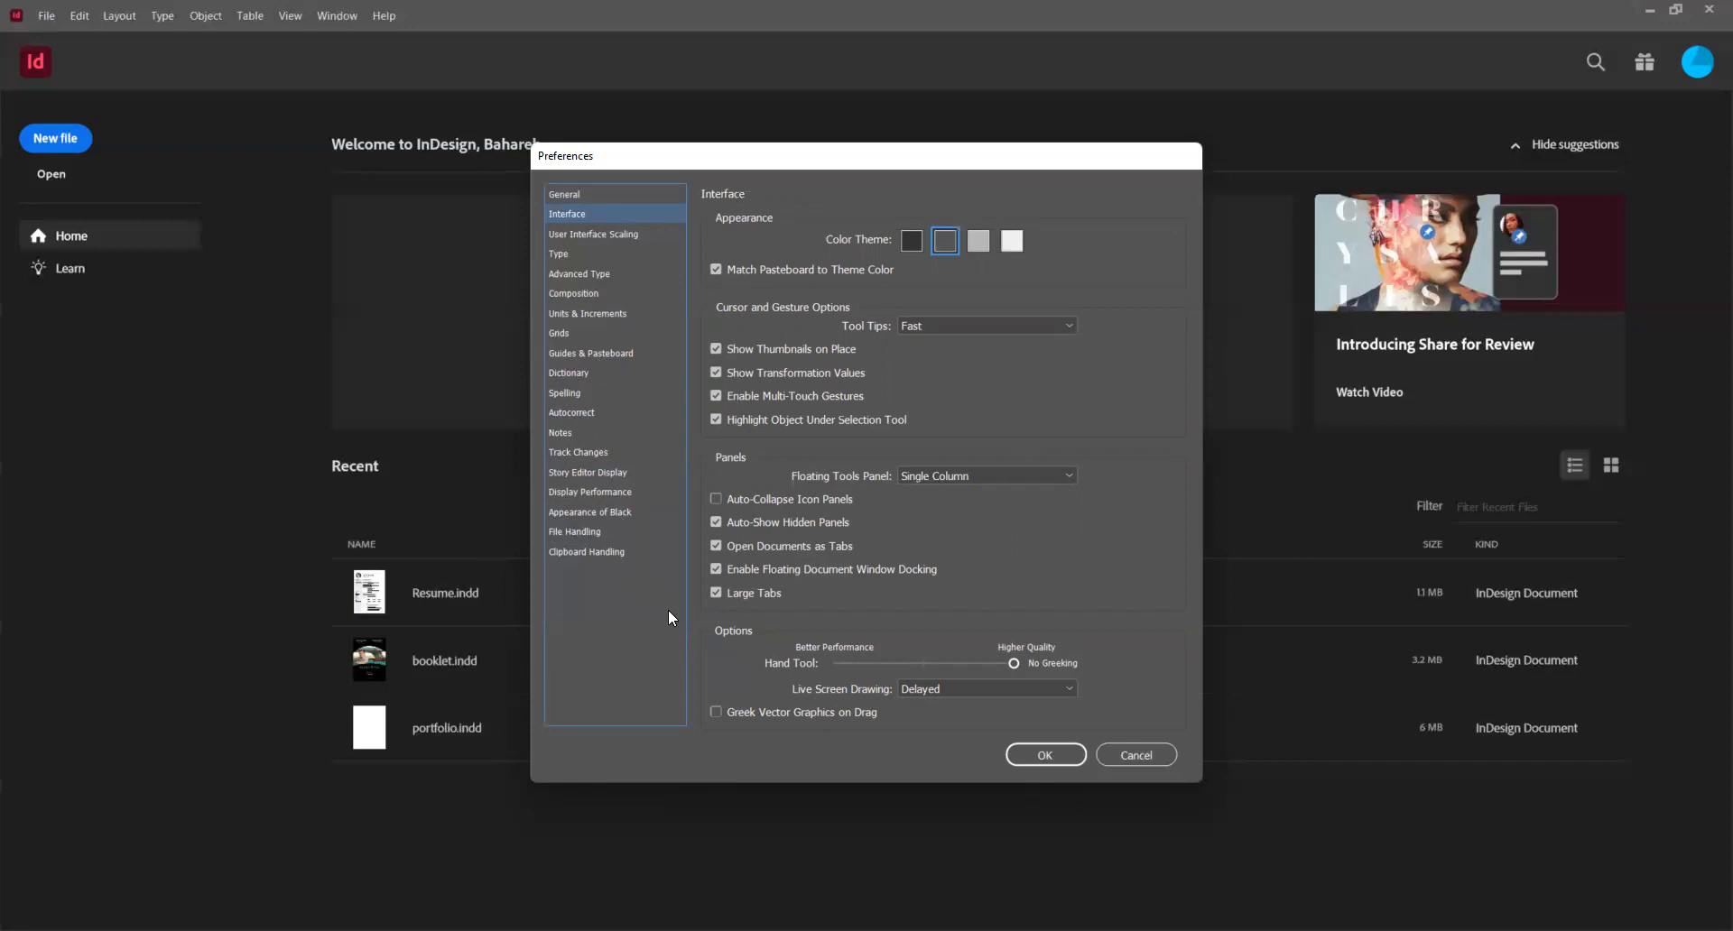
click(1045, 758)
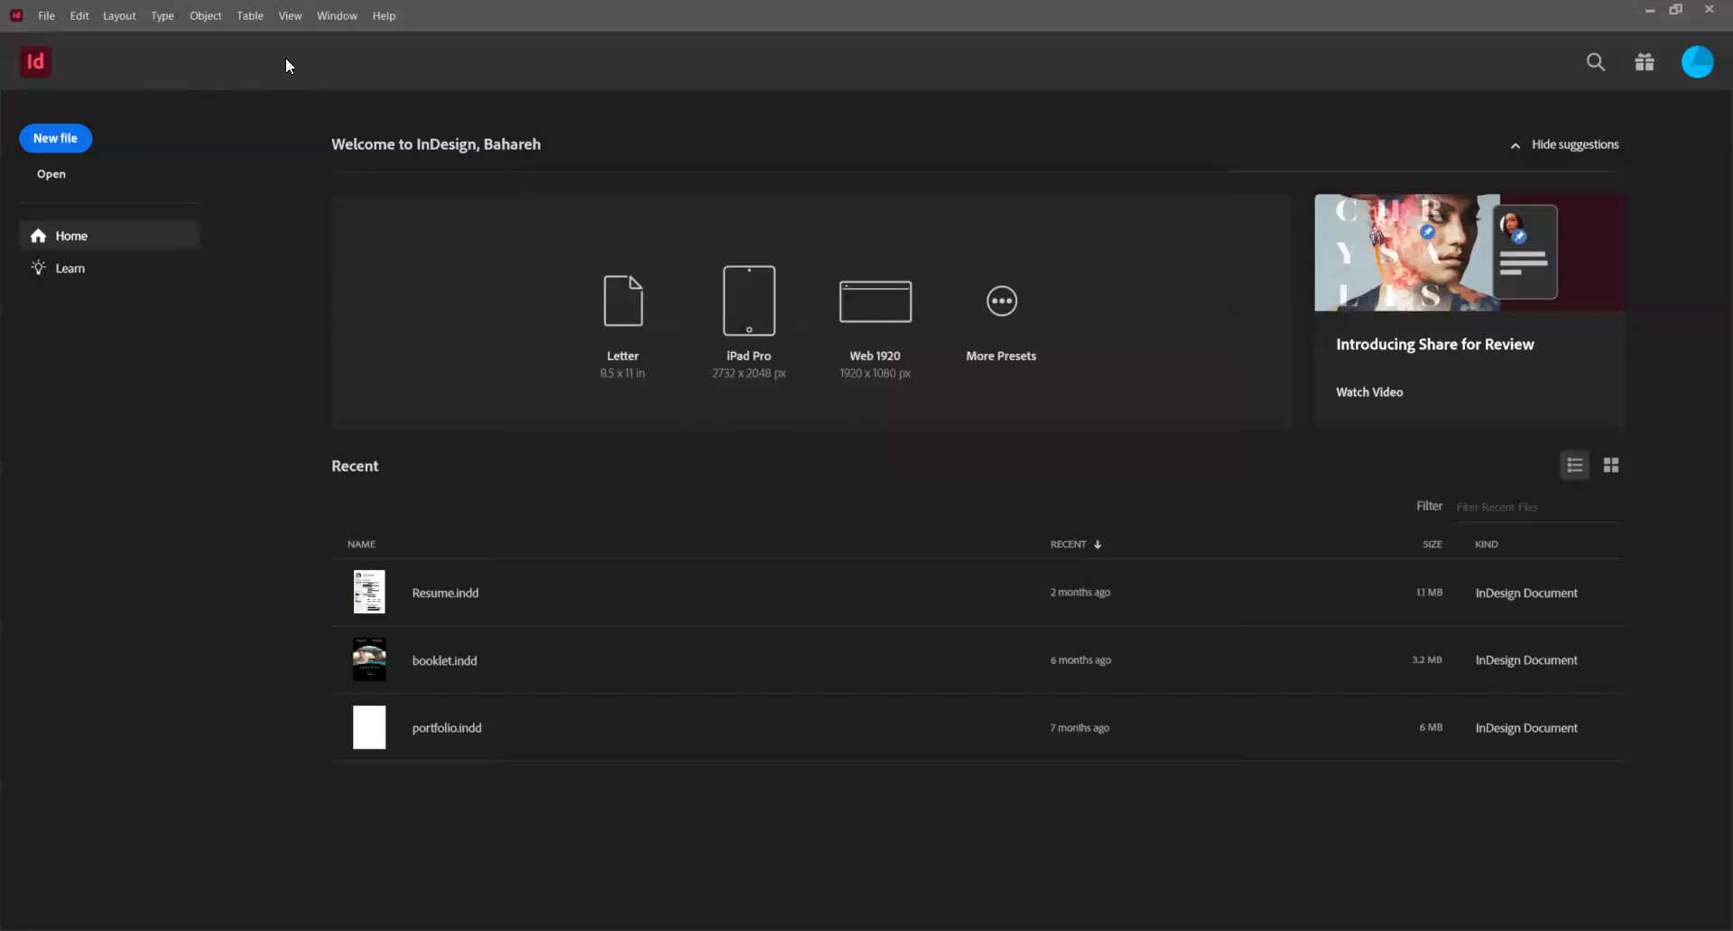
click(337, 18)
mouse_move(354, 56)
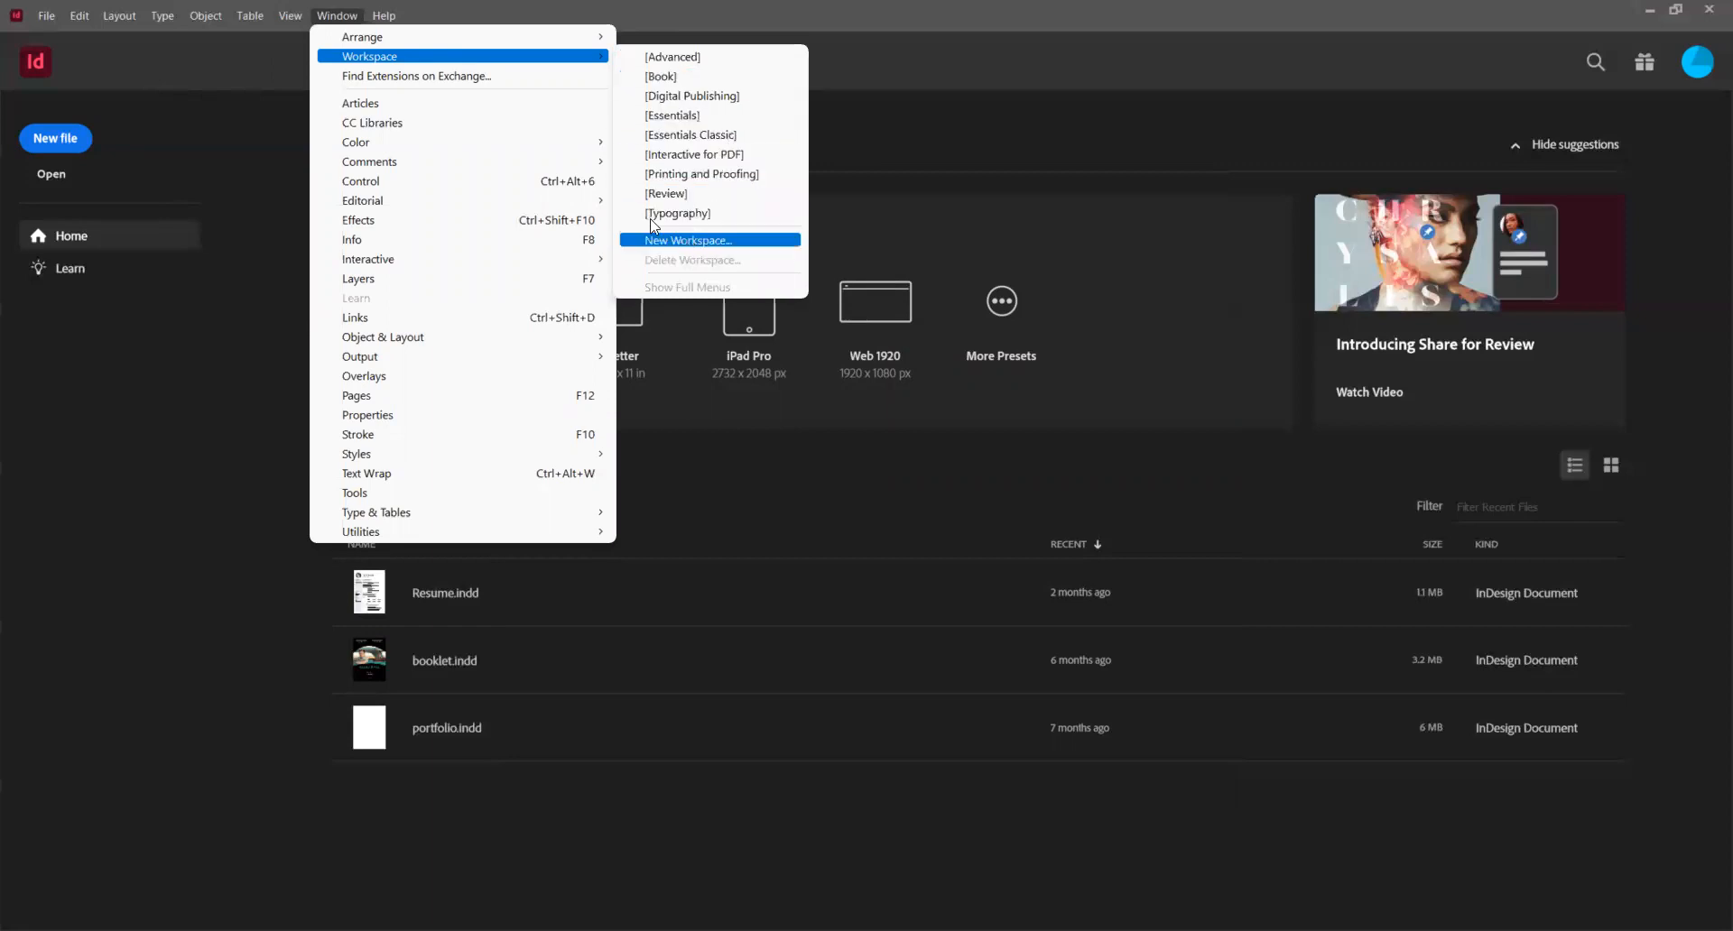
click(217, 139)
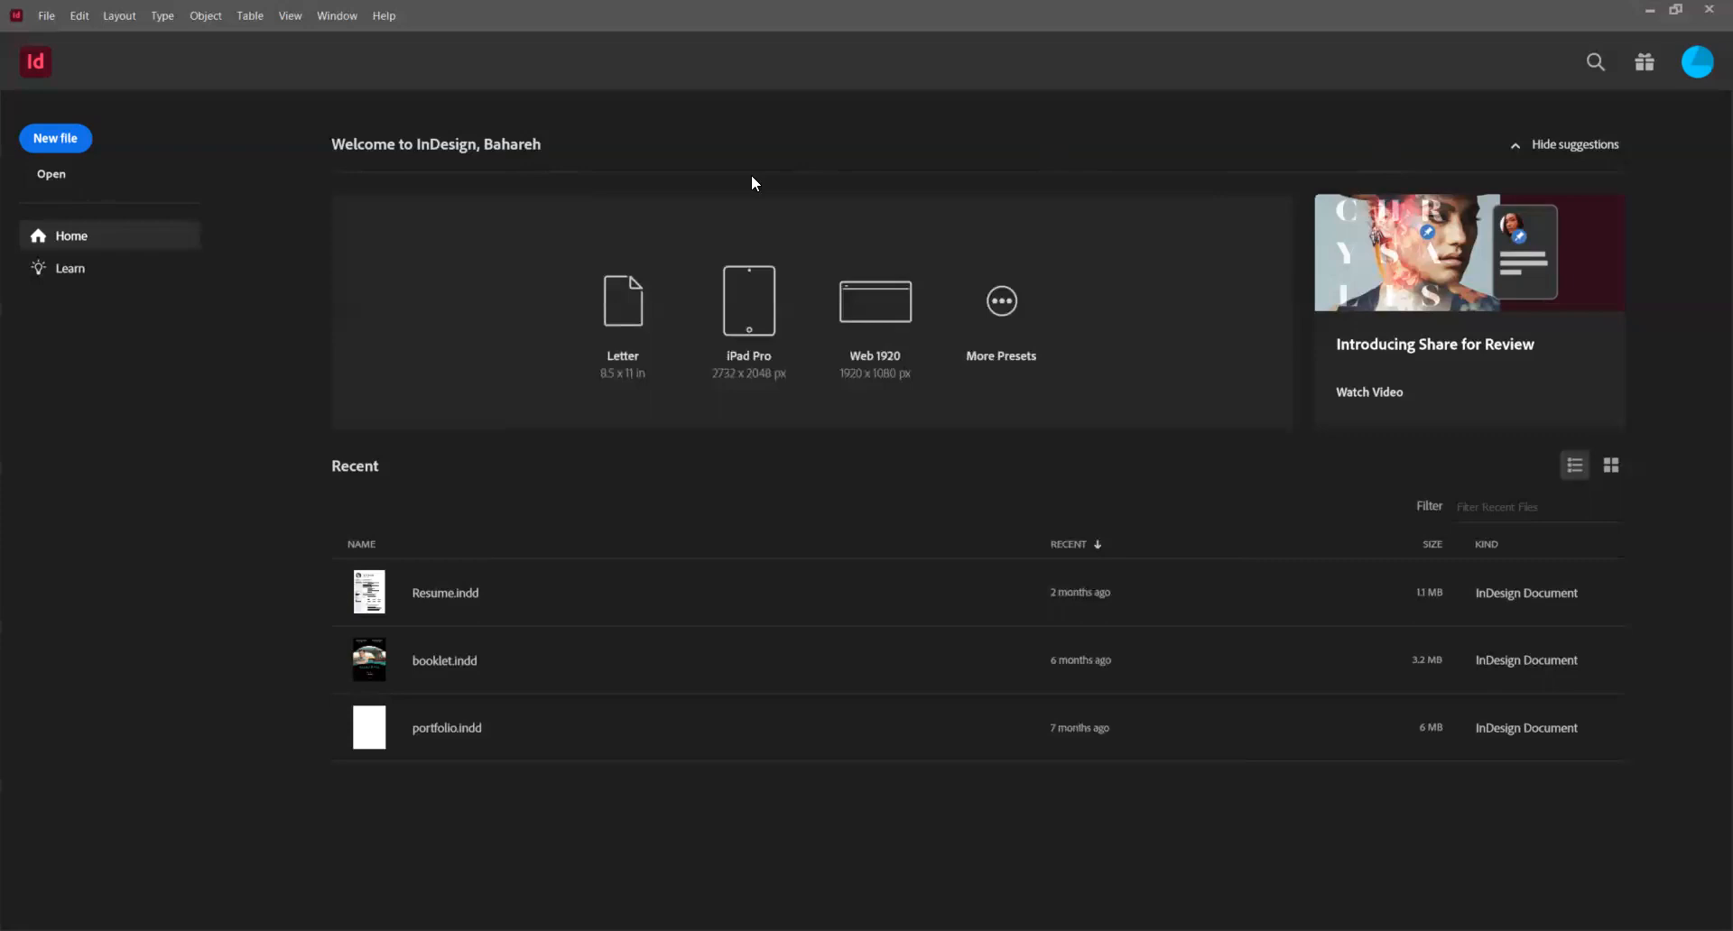
- Create a new landscape document of 11.6929 x 8.2677 in with 0.5 in margins and collapse the expanded Pages panel
key(ctrl+n)
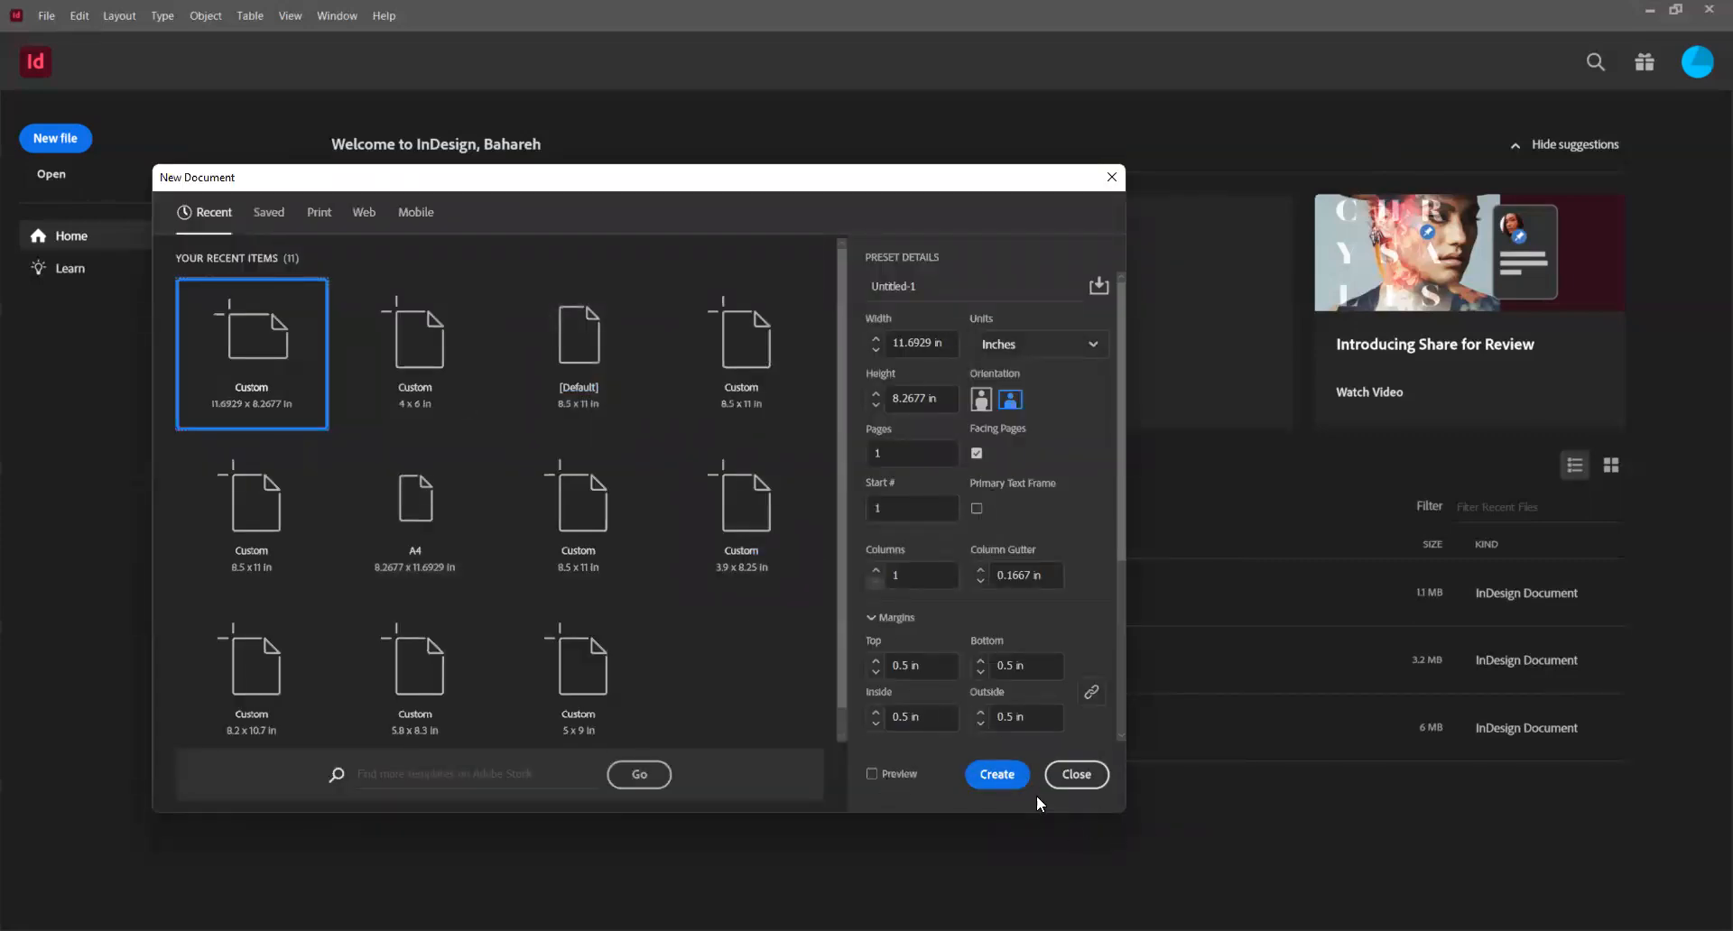
click(995, 779)
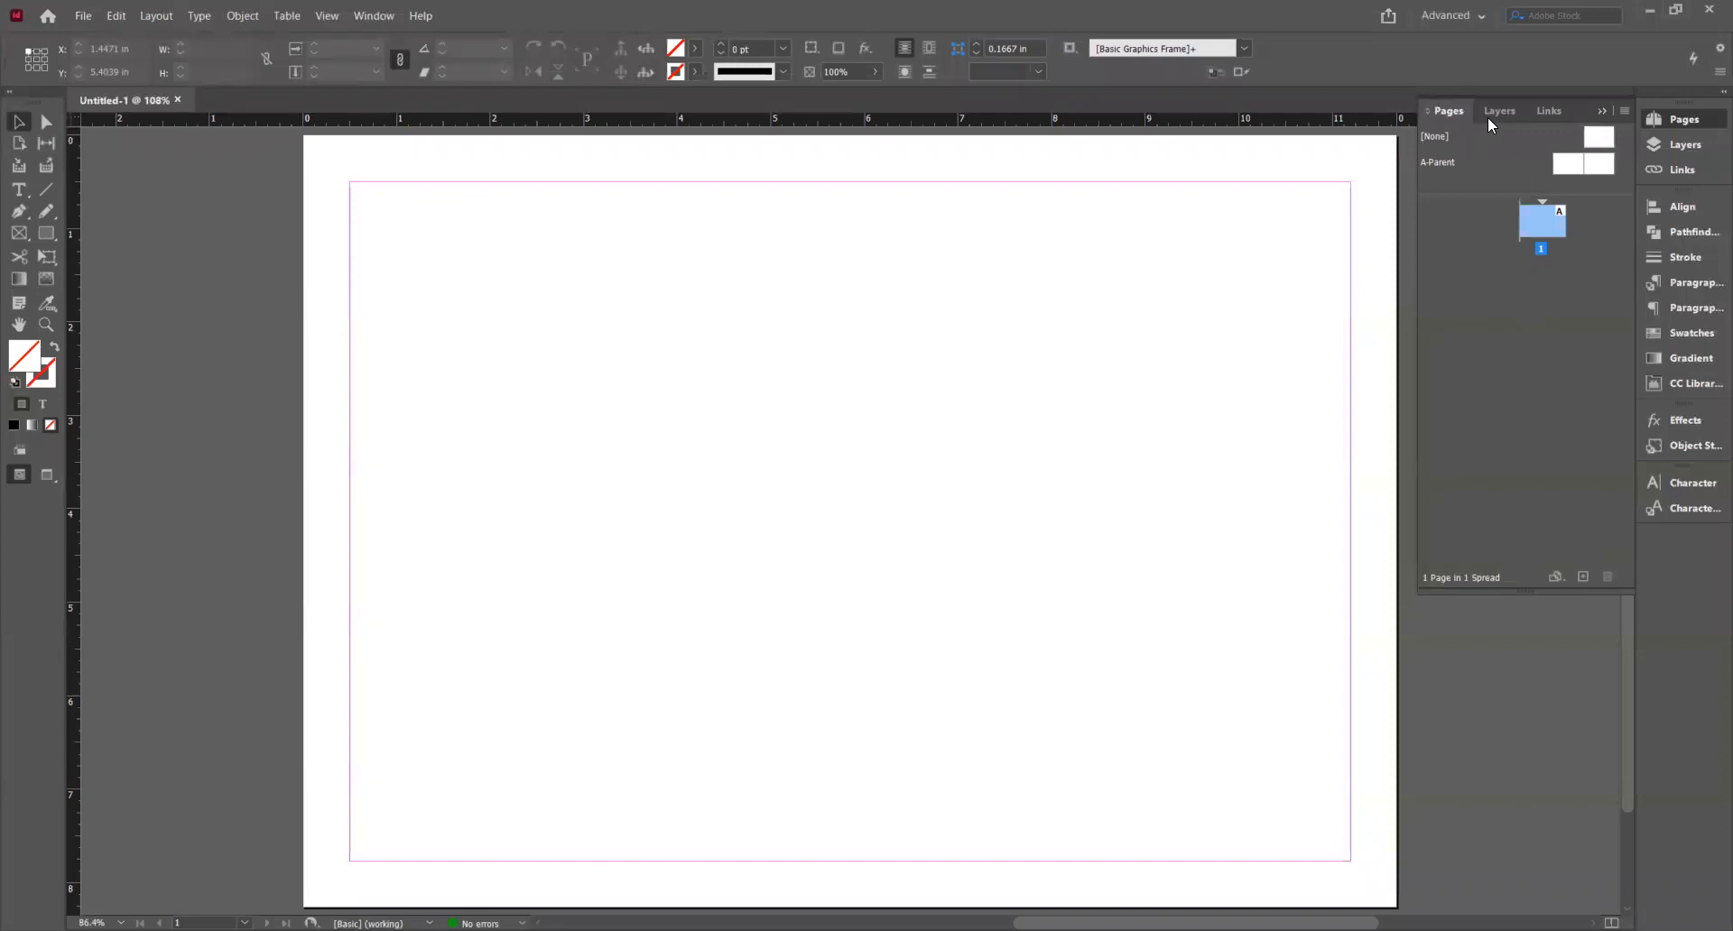
click(1603, 111)
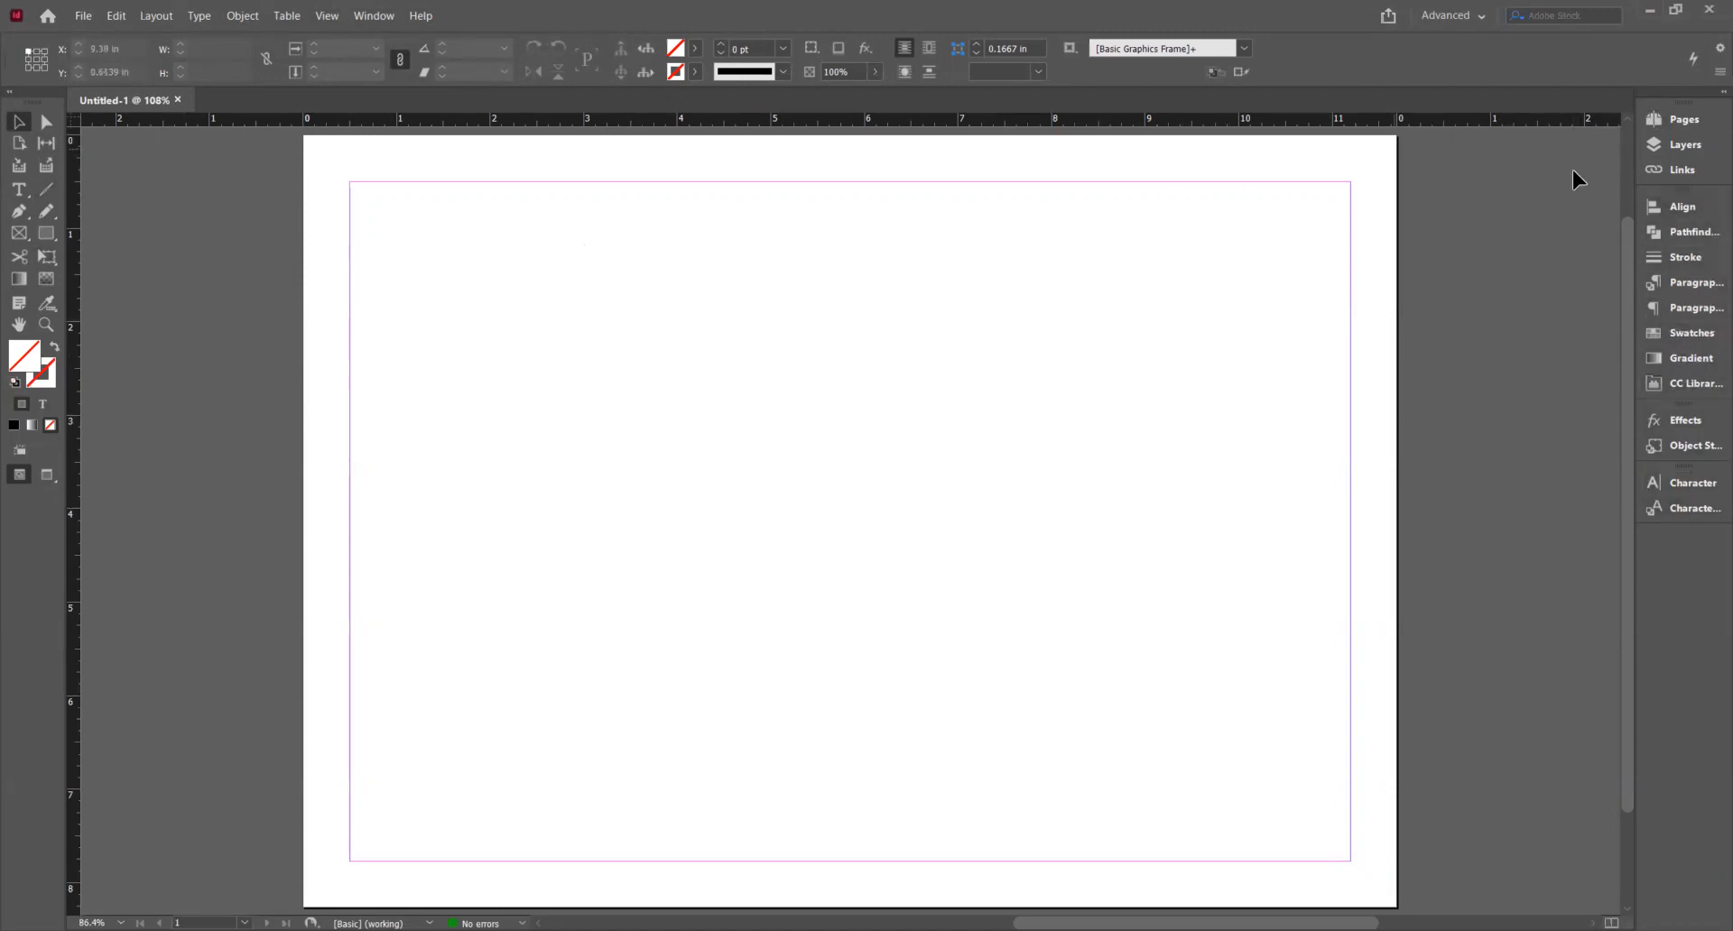
- Switch the workspace to Essentials
click(383, 18)
mouse_move(394, 61)
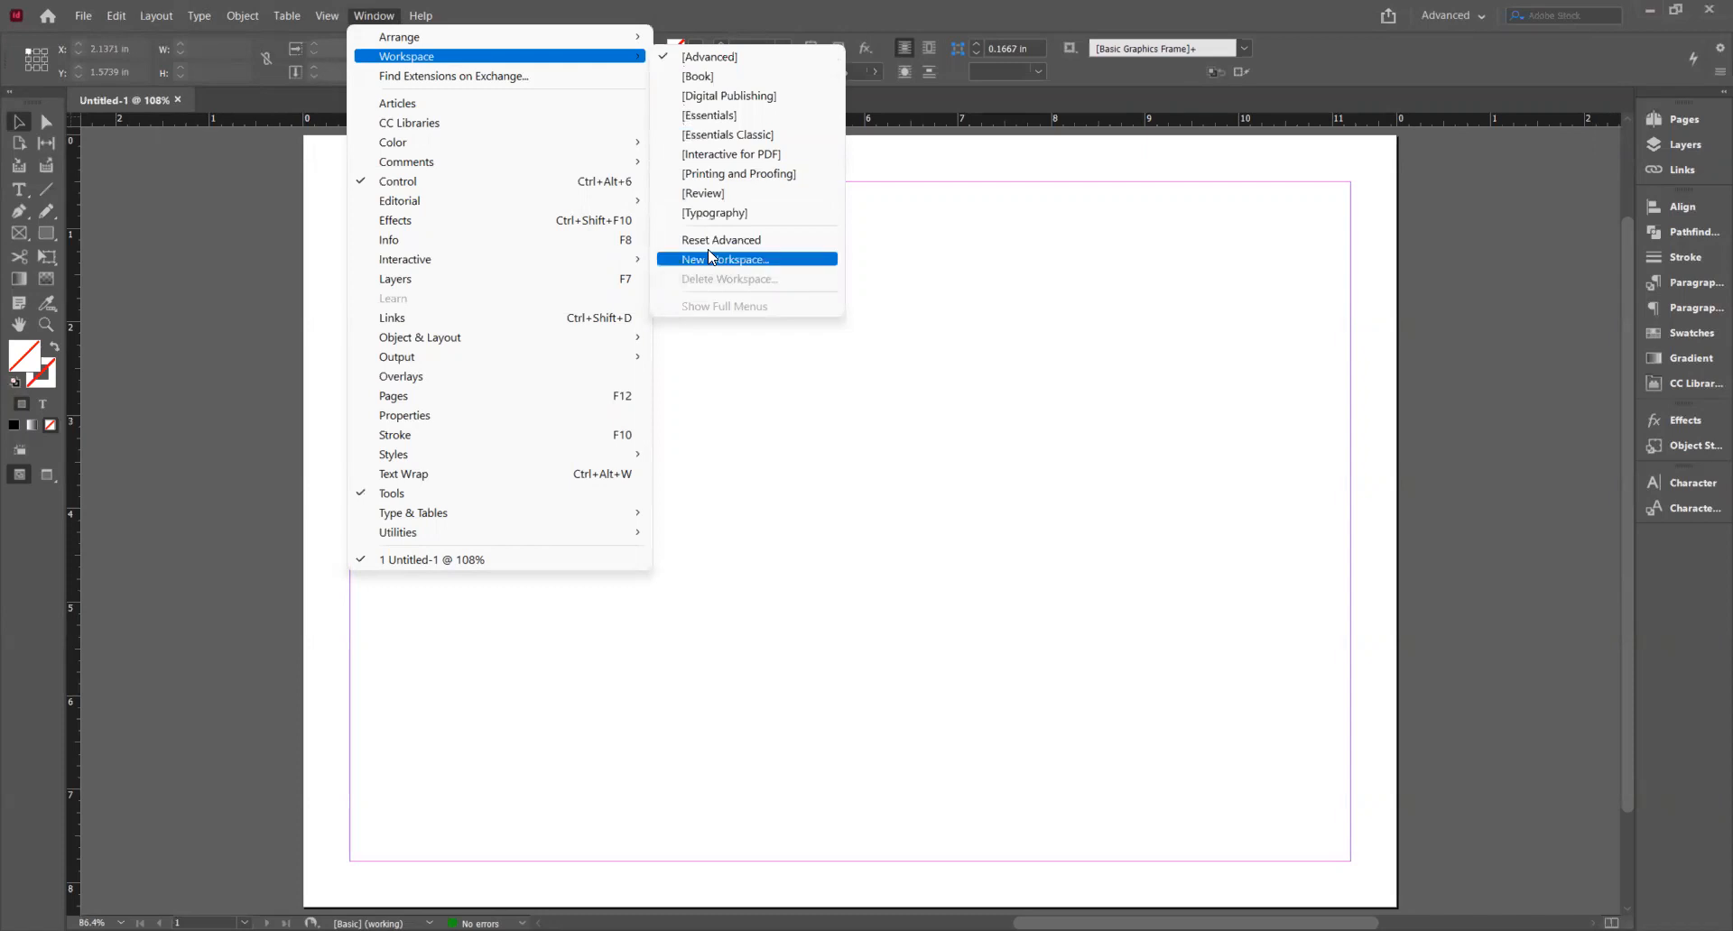
click(747, 119)
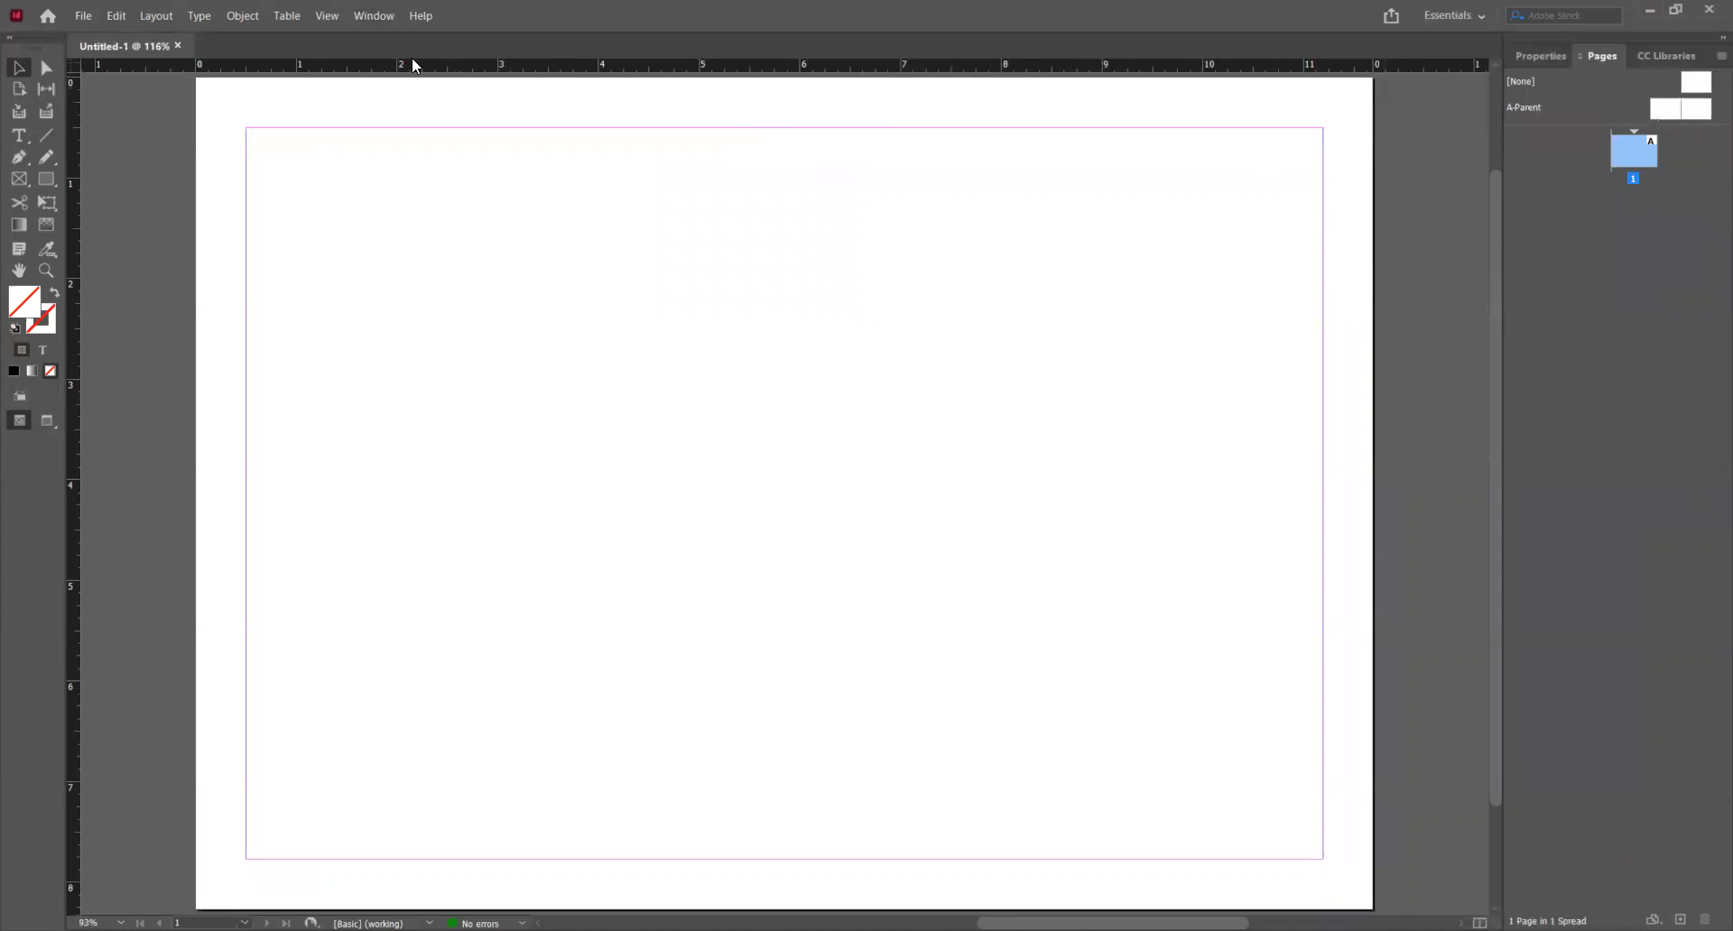
- Switch the workspace to Advanced and close the floating panel group holding Pages, Layers and Links
click(22, 72)
click(363, 16)
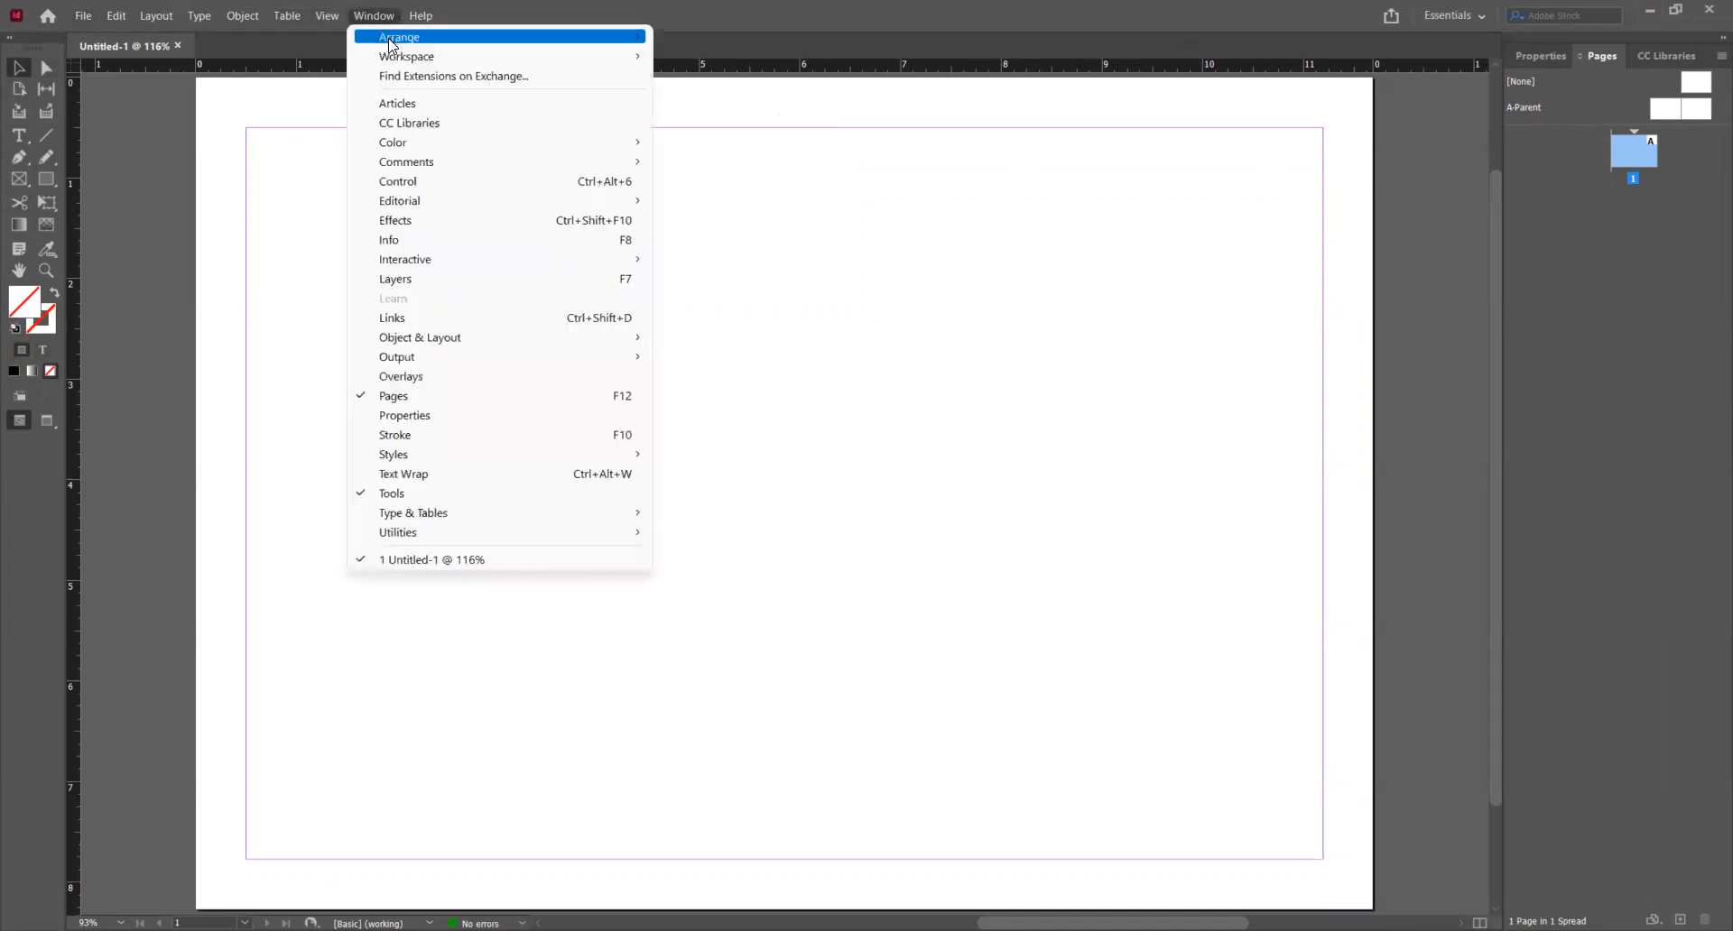
click(746, 56)
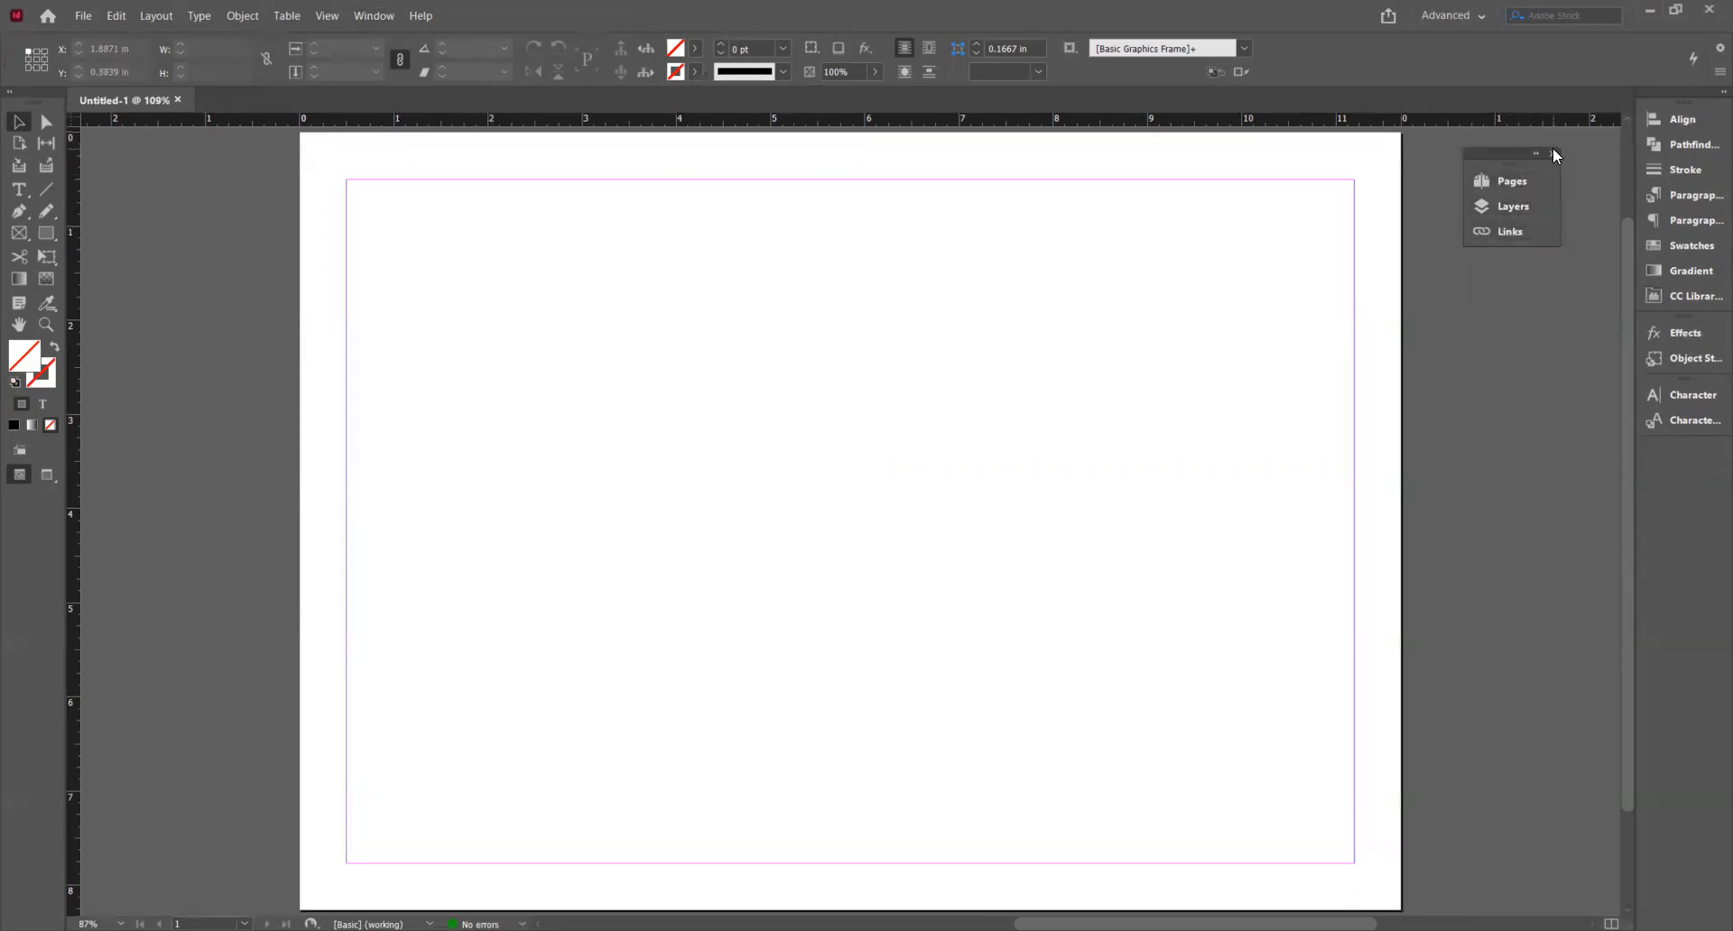
click(1554, 152)
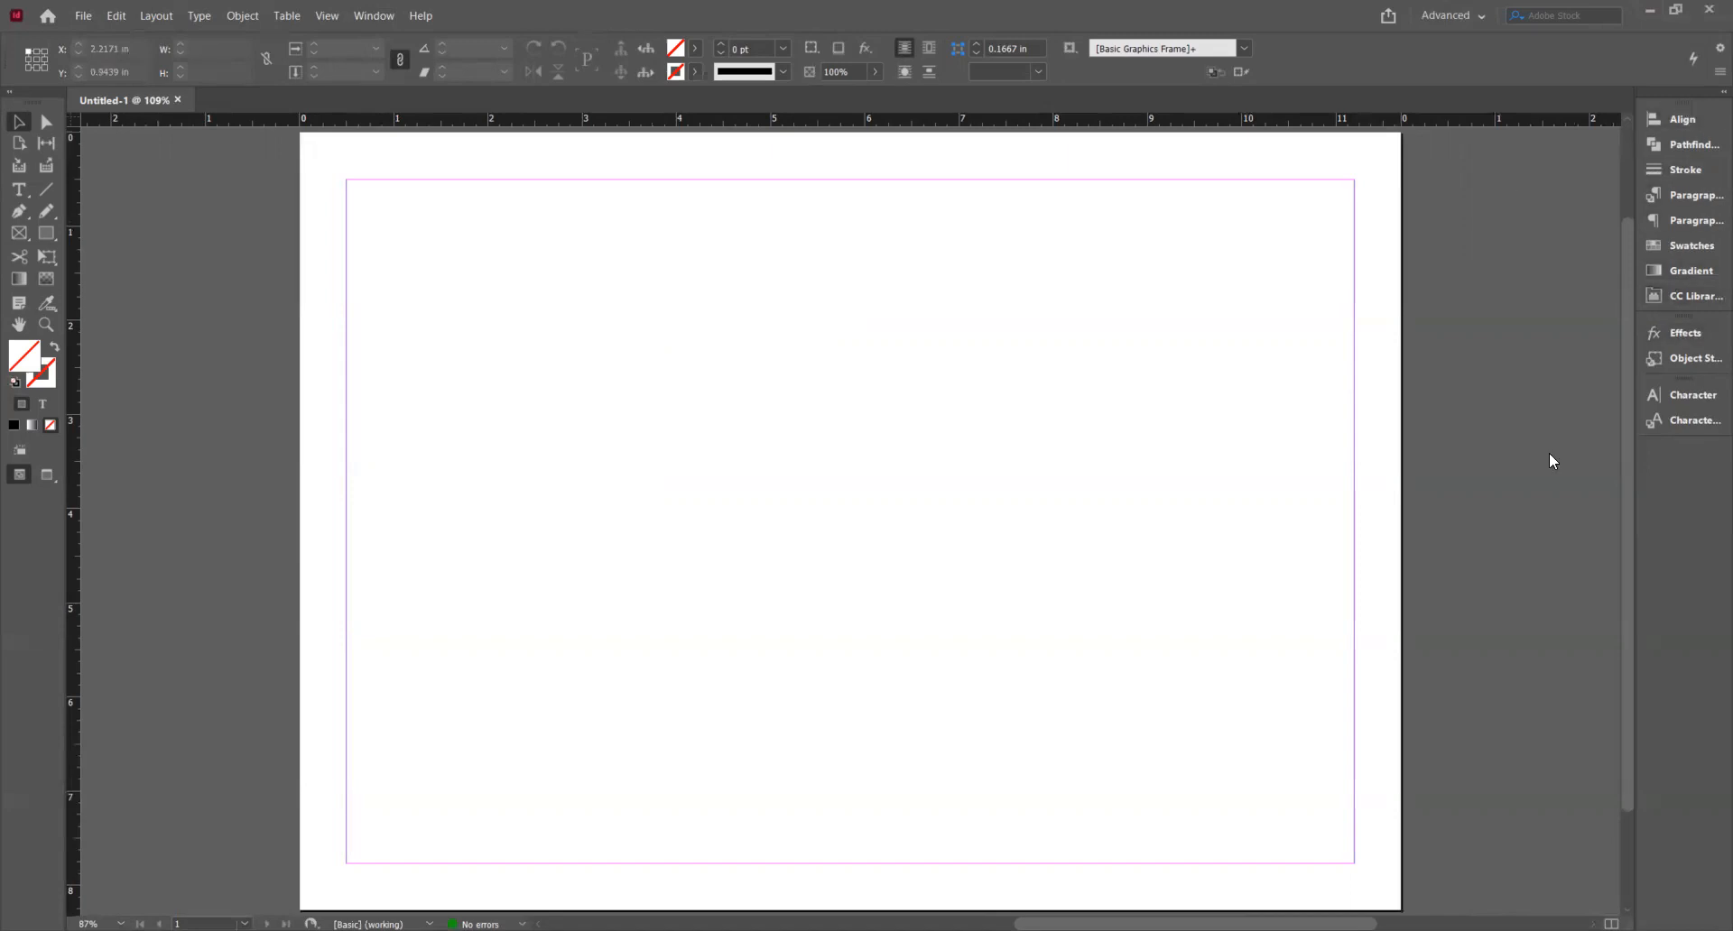
- Move the Effects and Character panel groups above the Align group, and swap the docked panel column and the Tools panel to opposite sides
drag(1683, 447, 1683, 447)
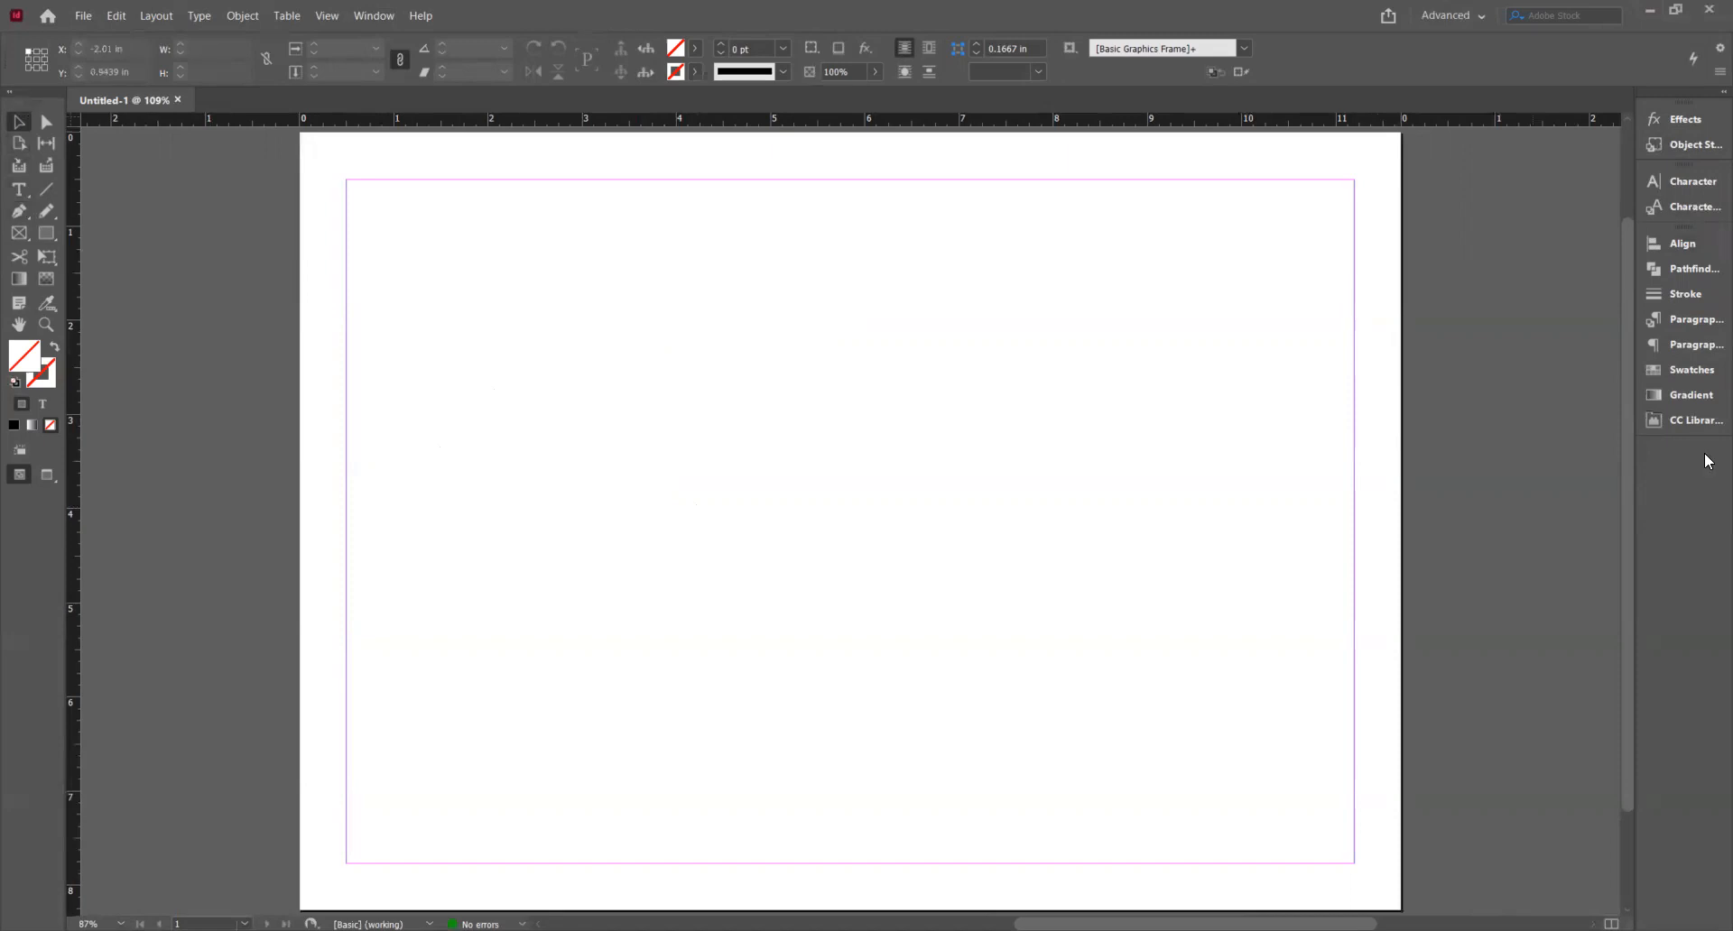
drag(1664, 402, 1666, 444)
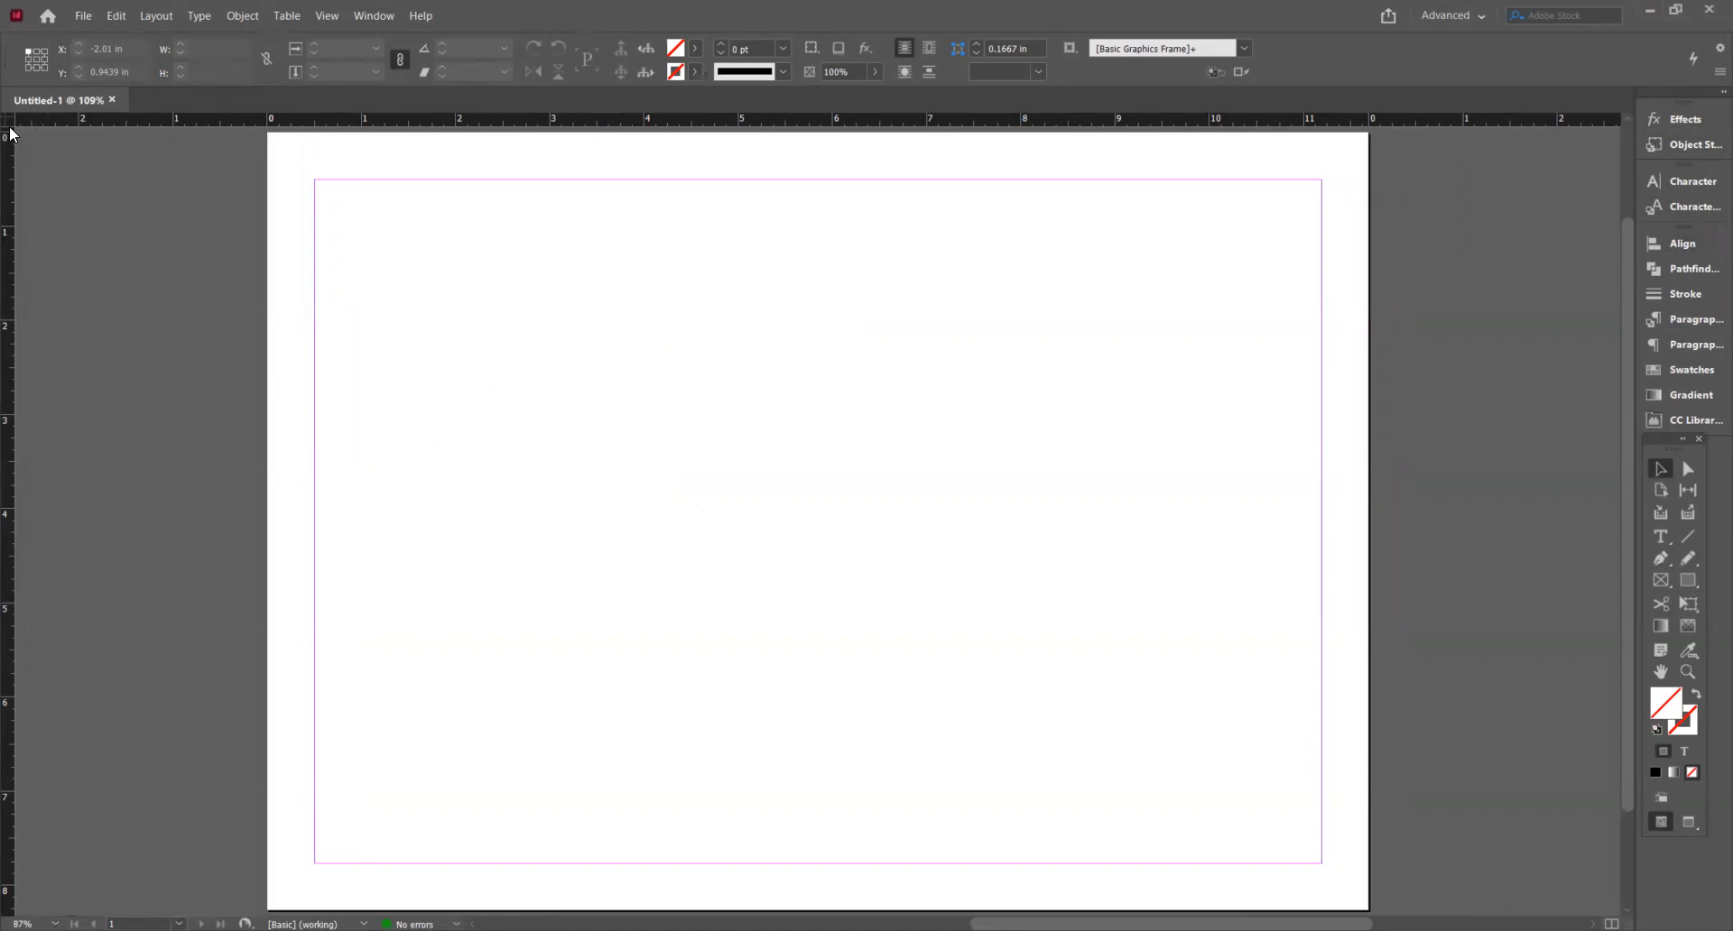
mouse_move(1, 130)
mouse_down()
mouse_move(23, 123)
mouse_move(9, 124)
mouse_up()
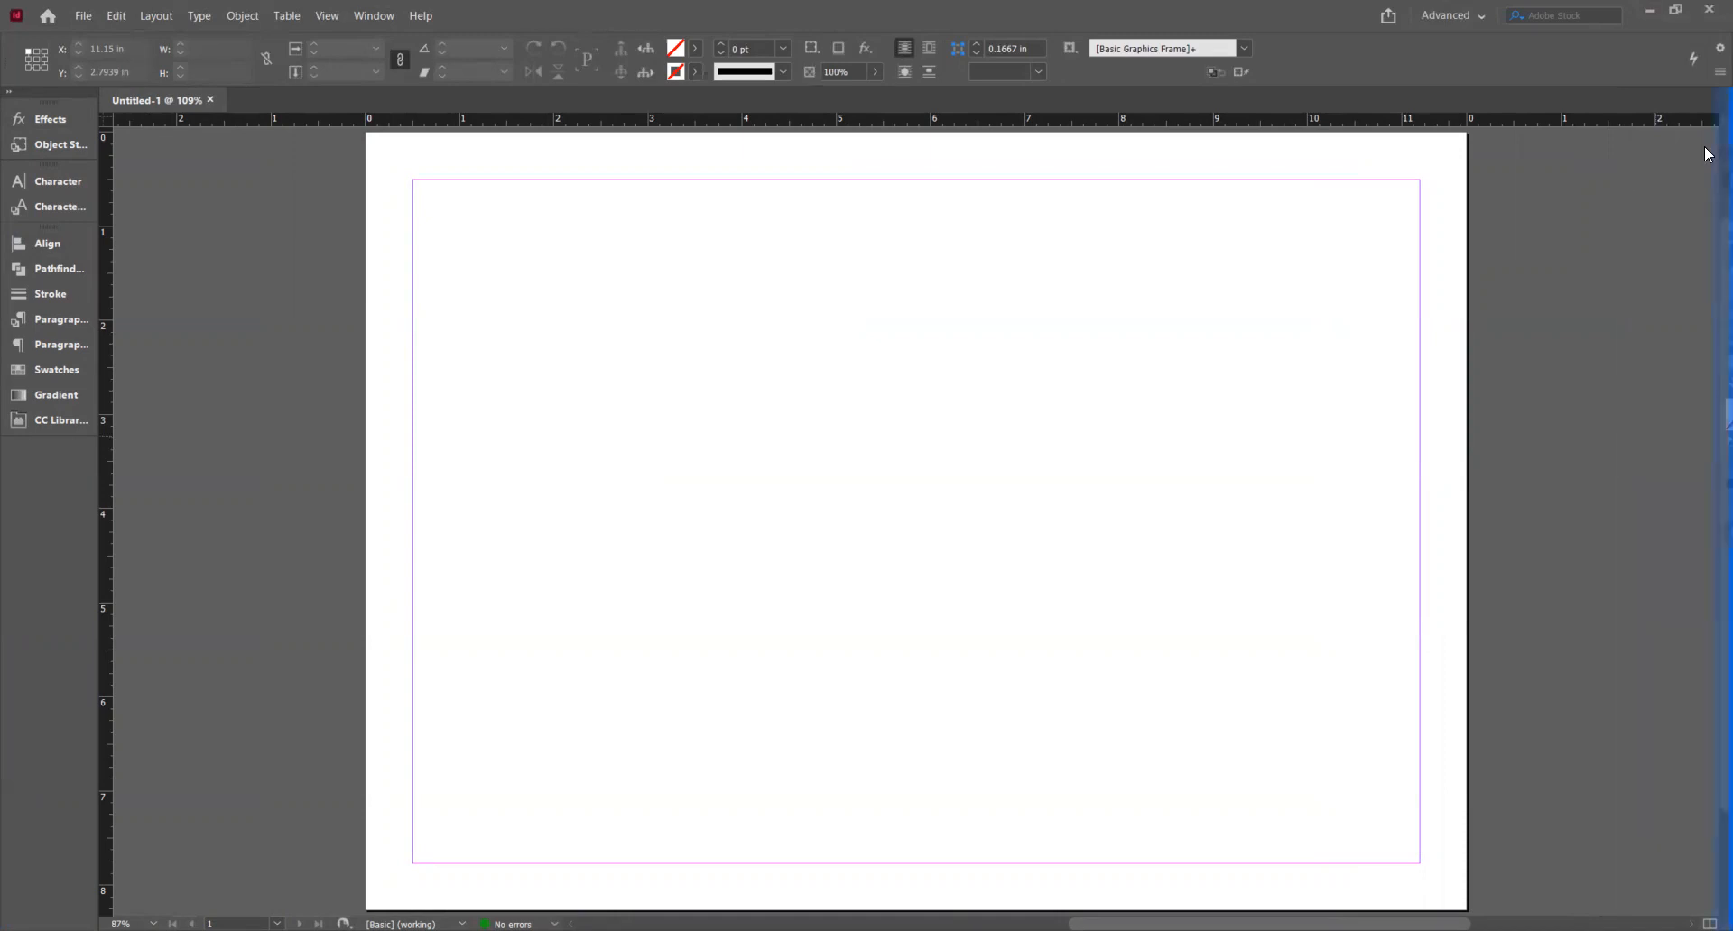
drag(1704, 144, 1710, 152)
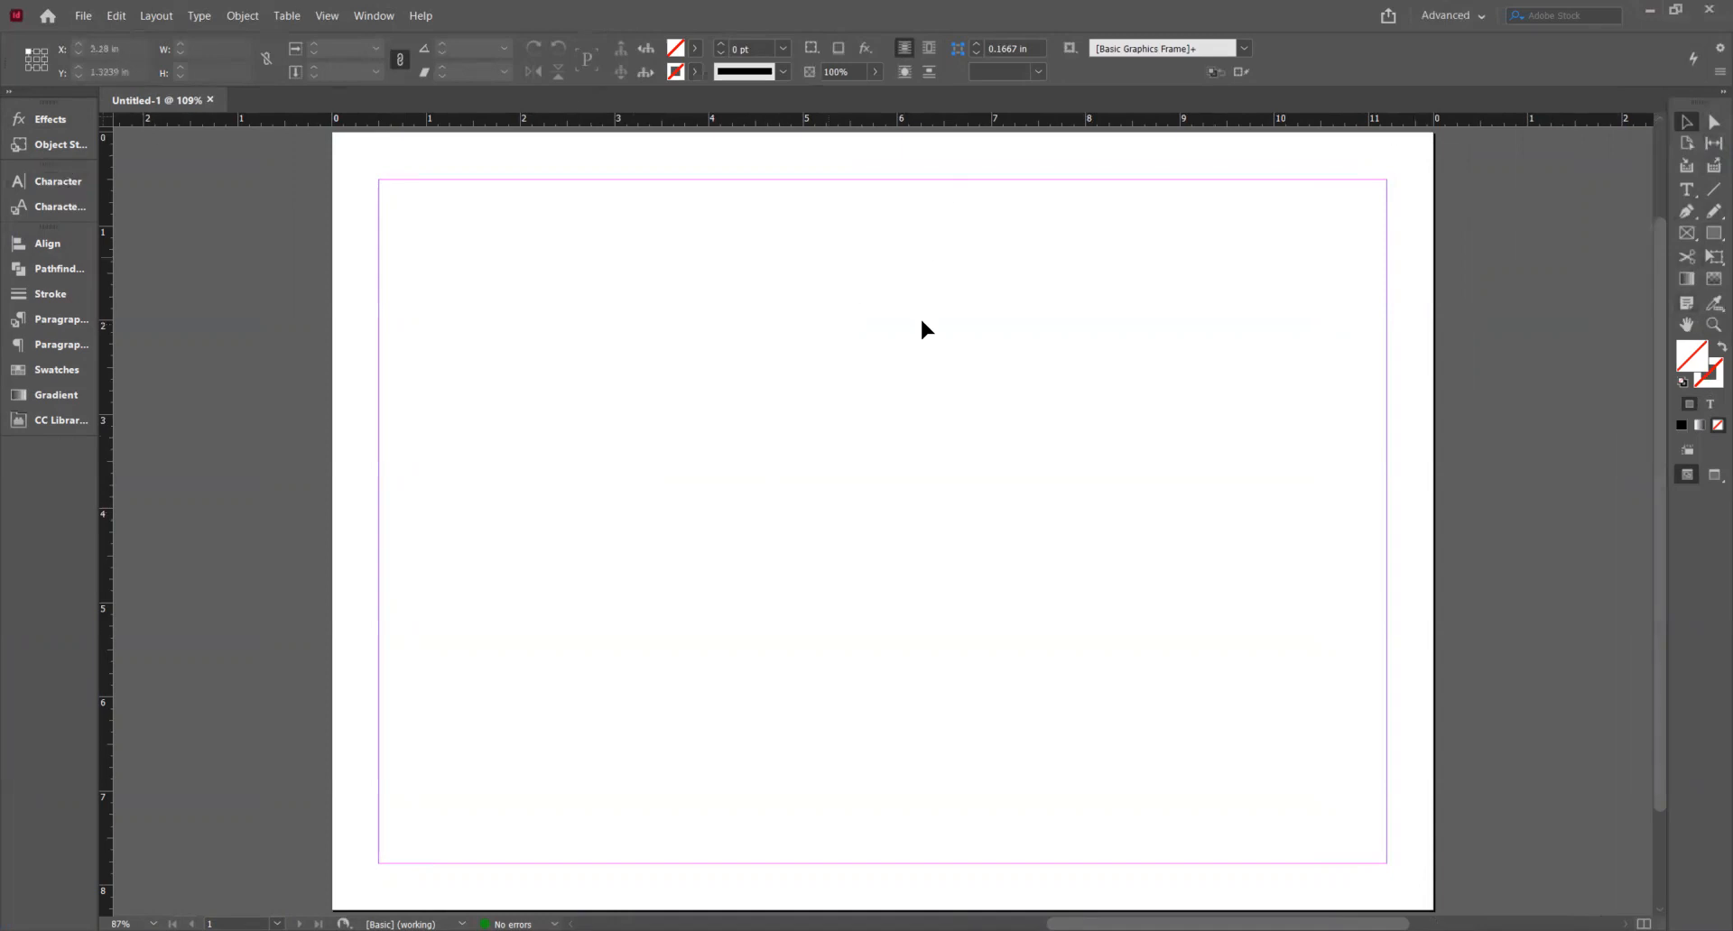
- Save the customized layout as a new workspace named test, capturing panel locations and menu customization
click(374, 16)
mouse_move(389, 59)
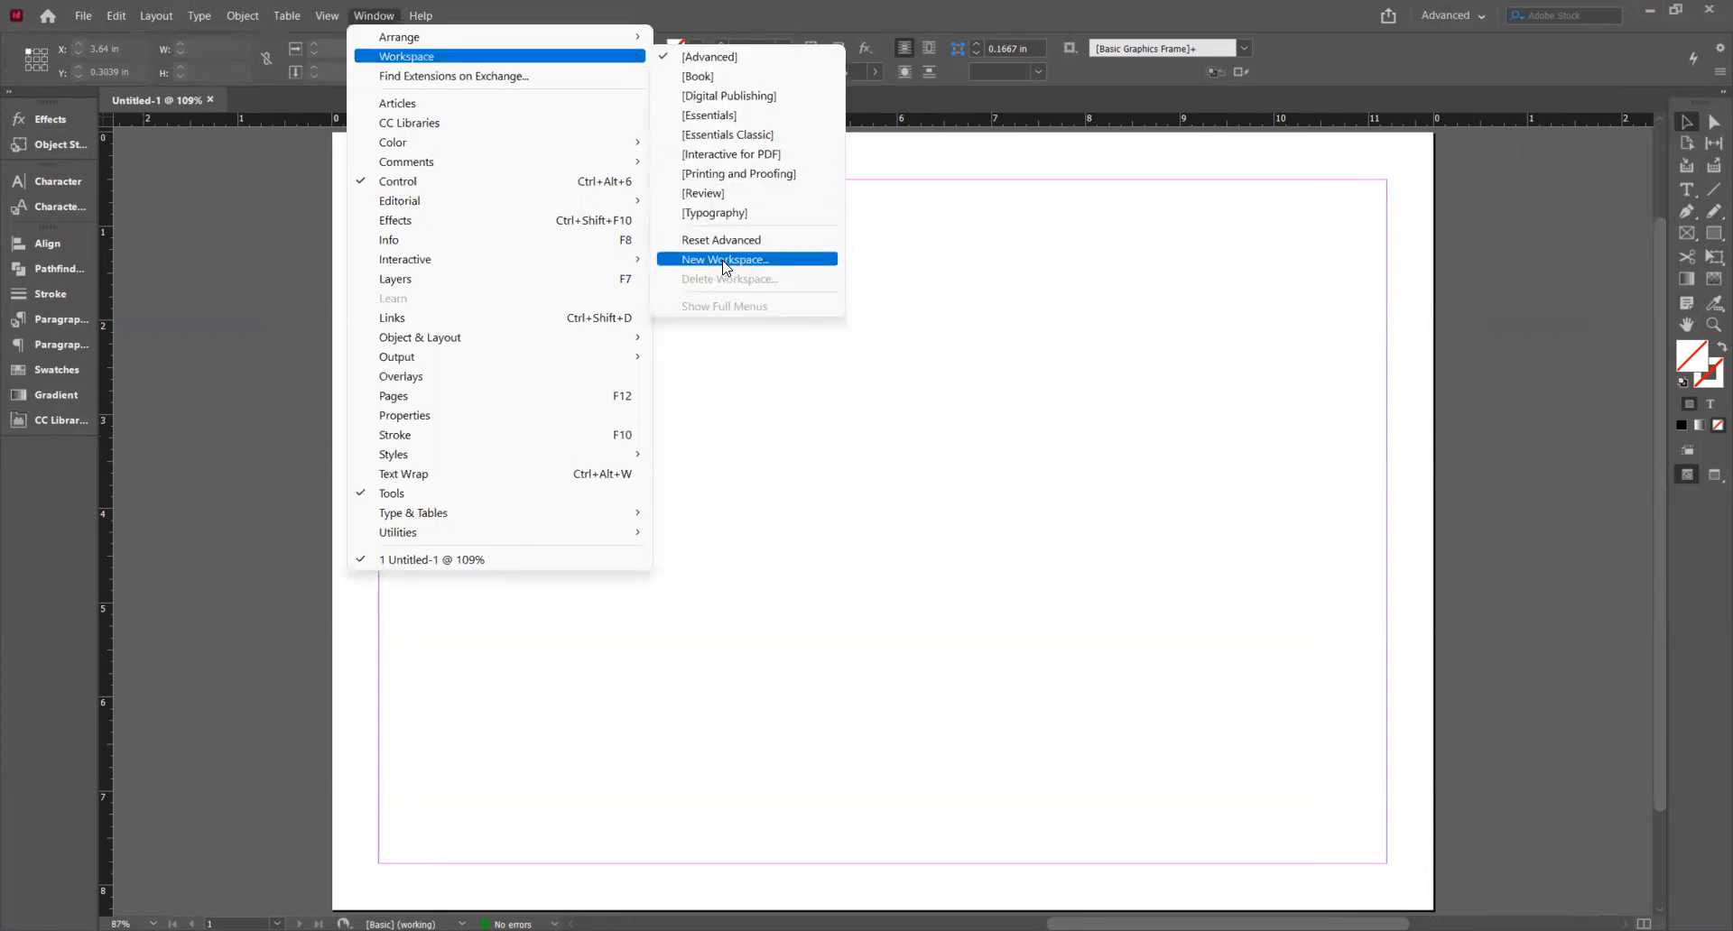
click(713, 262)
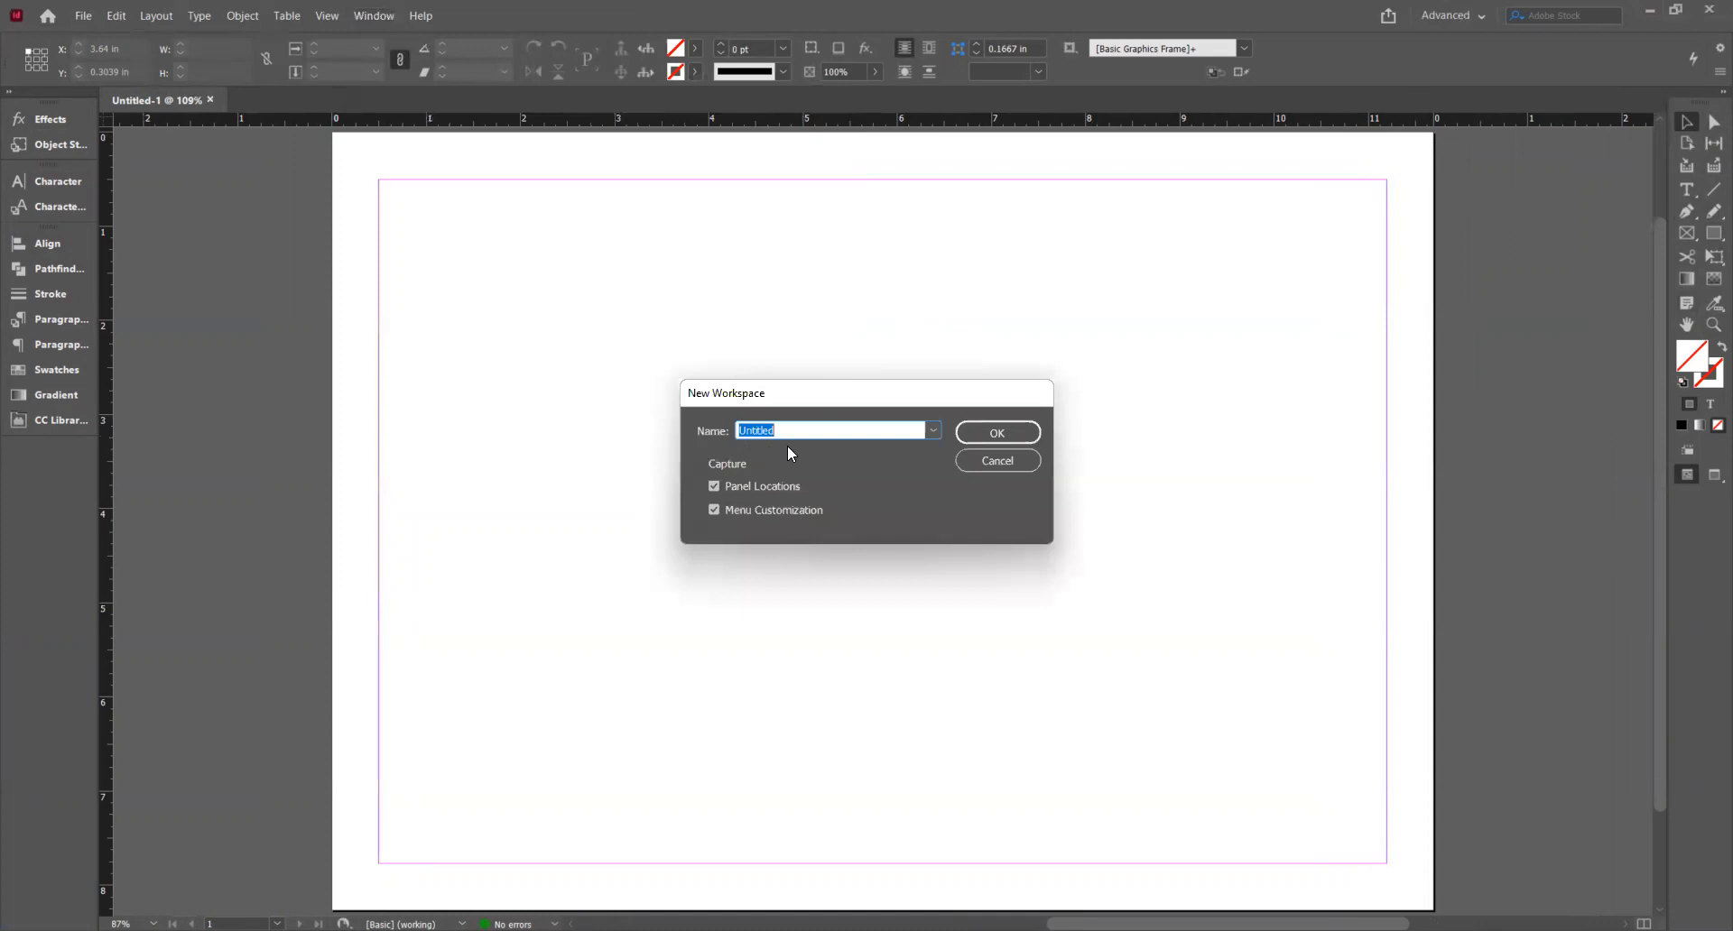
text(test)
click(1013, 435)
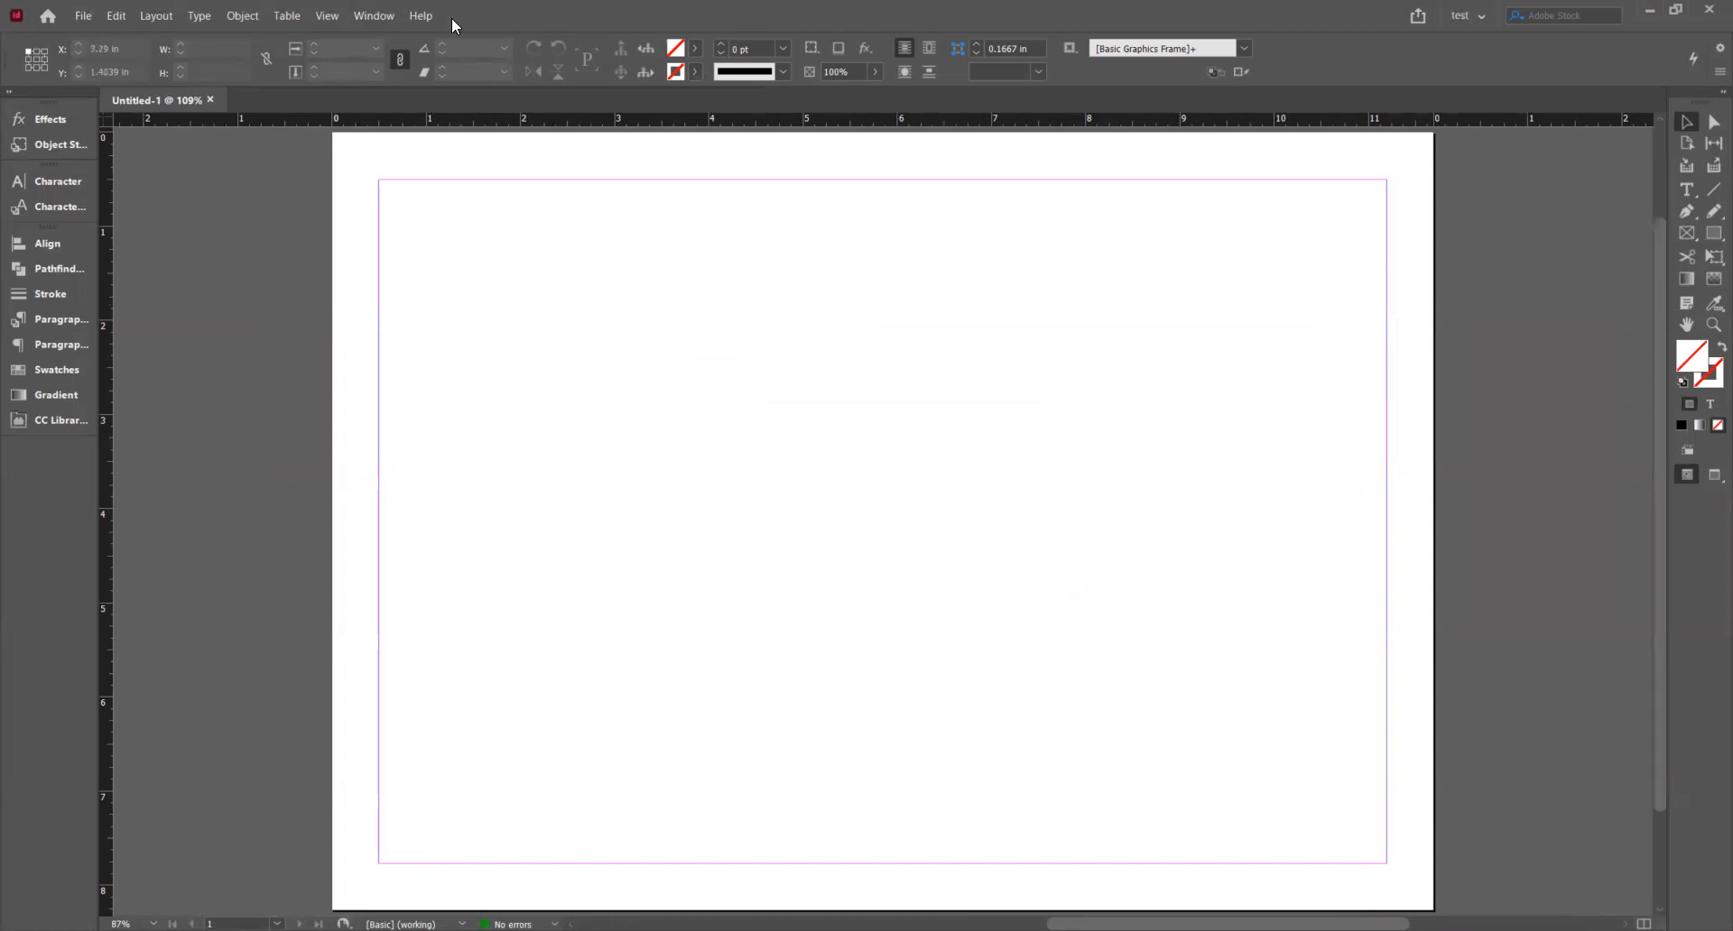
- Switch back to the Advanced workspace and reset it to its default panel layout
click(374, 16)
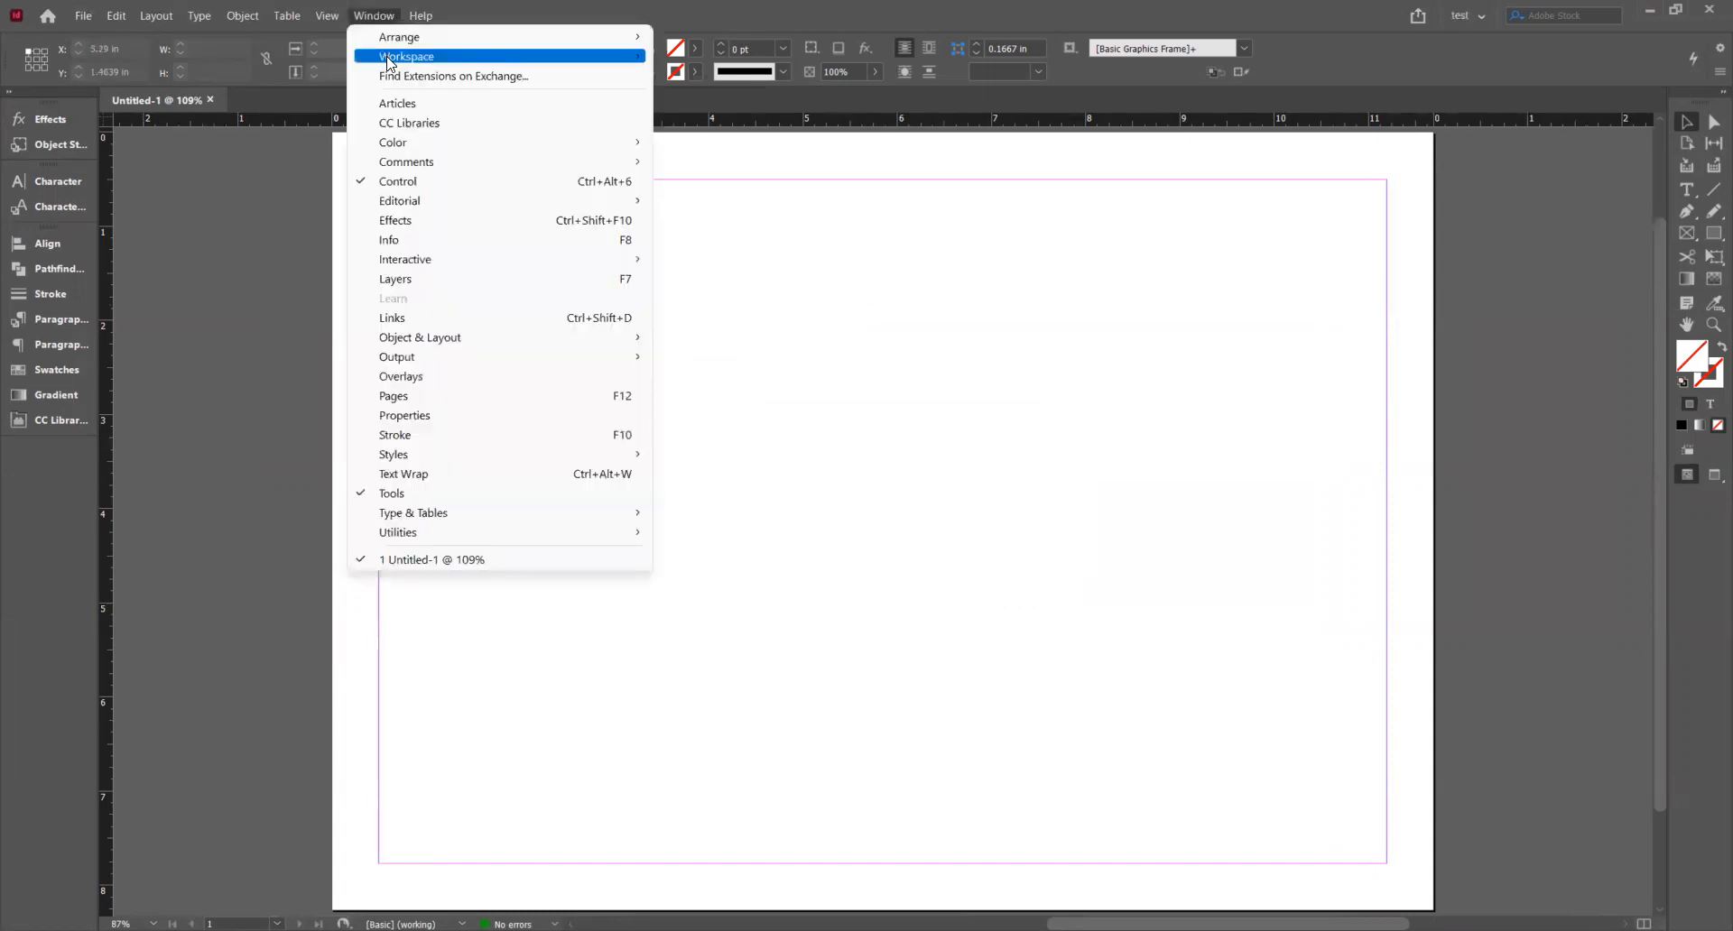
mouse_move(389, 59)
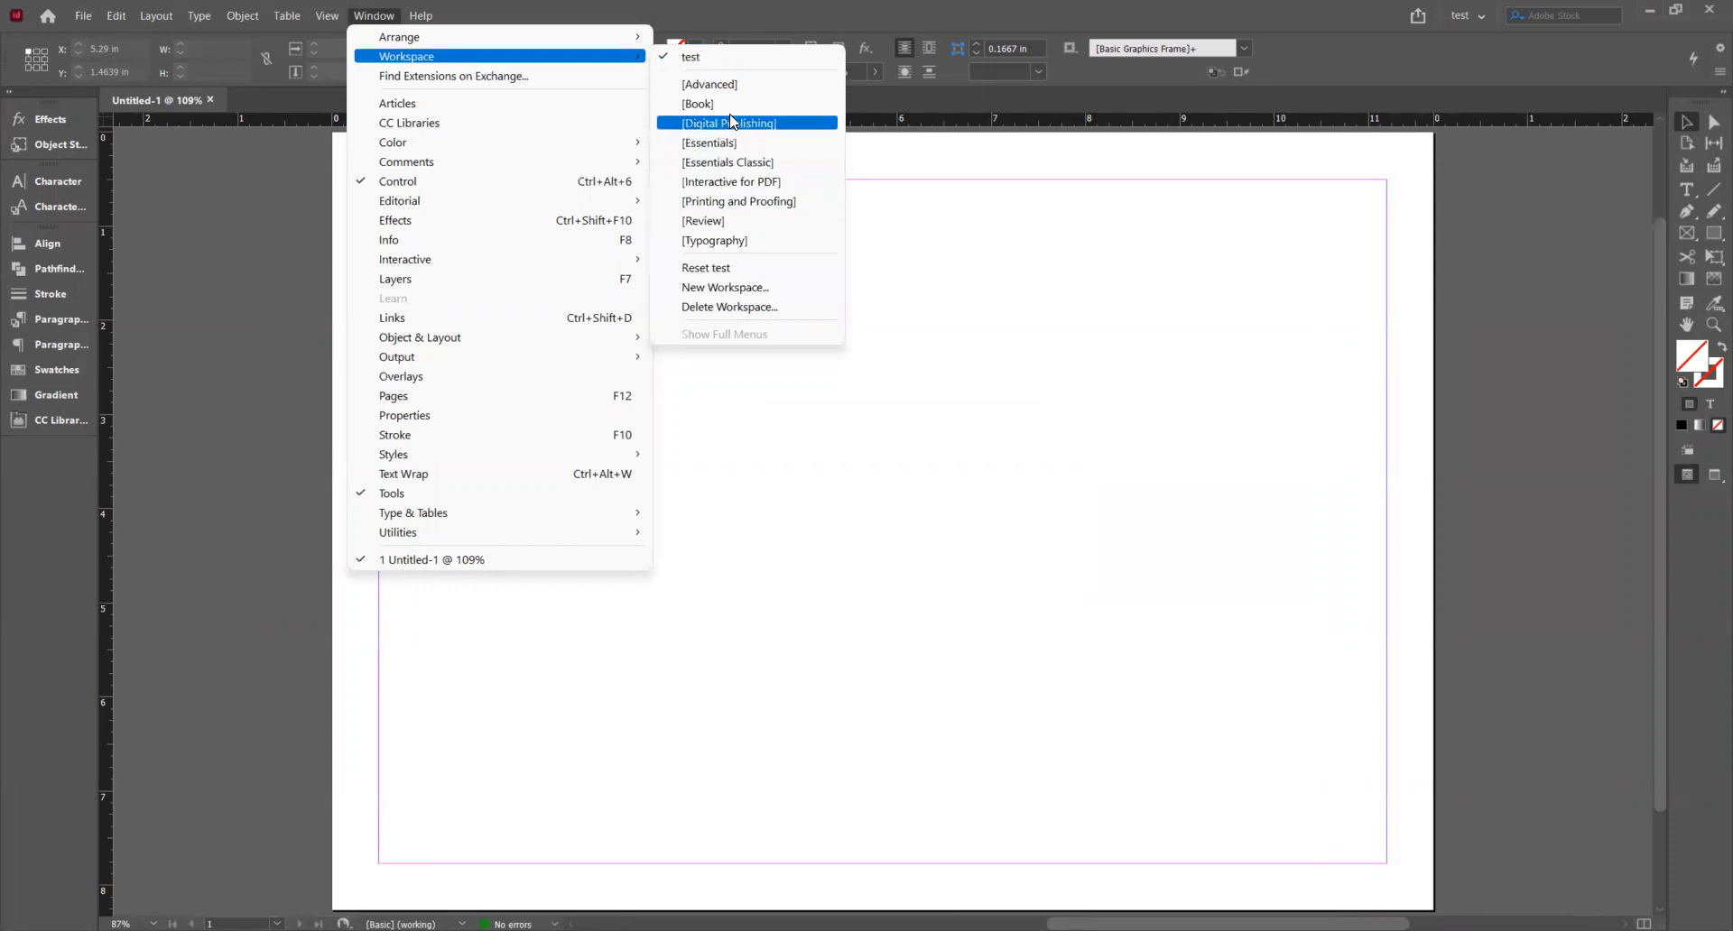
click(733, 84)
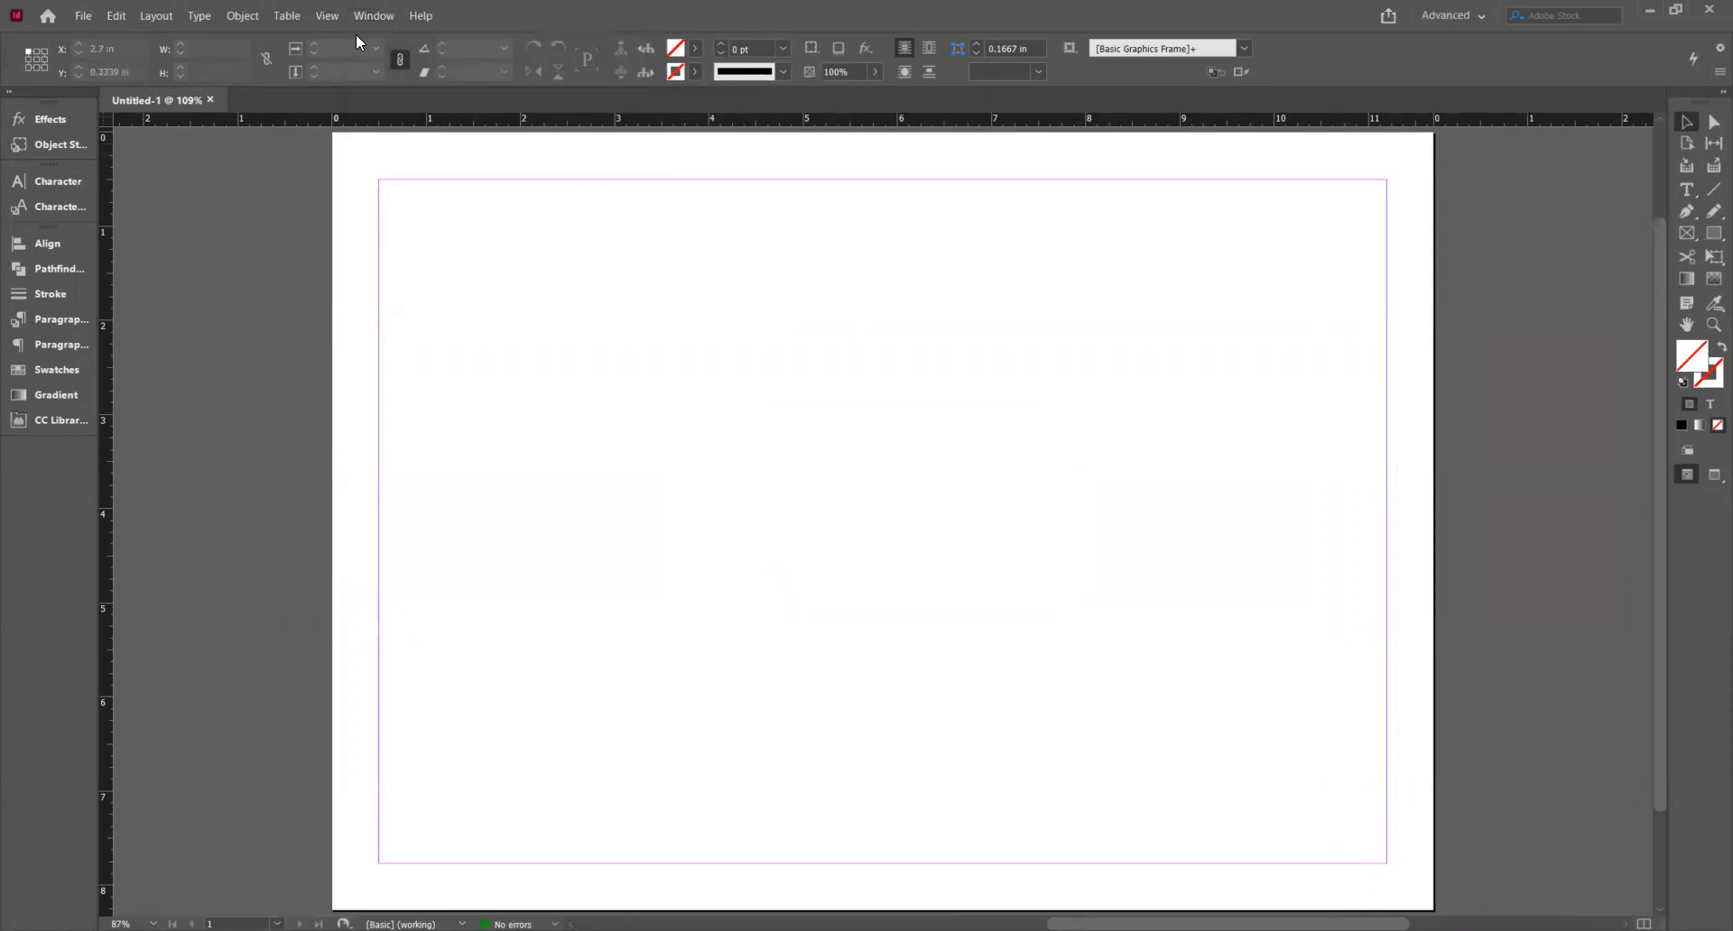
click(374, 16)
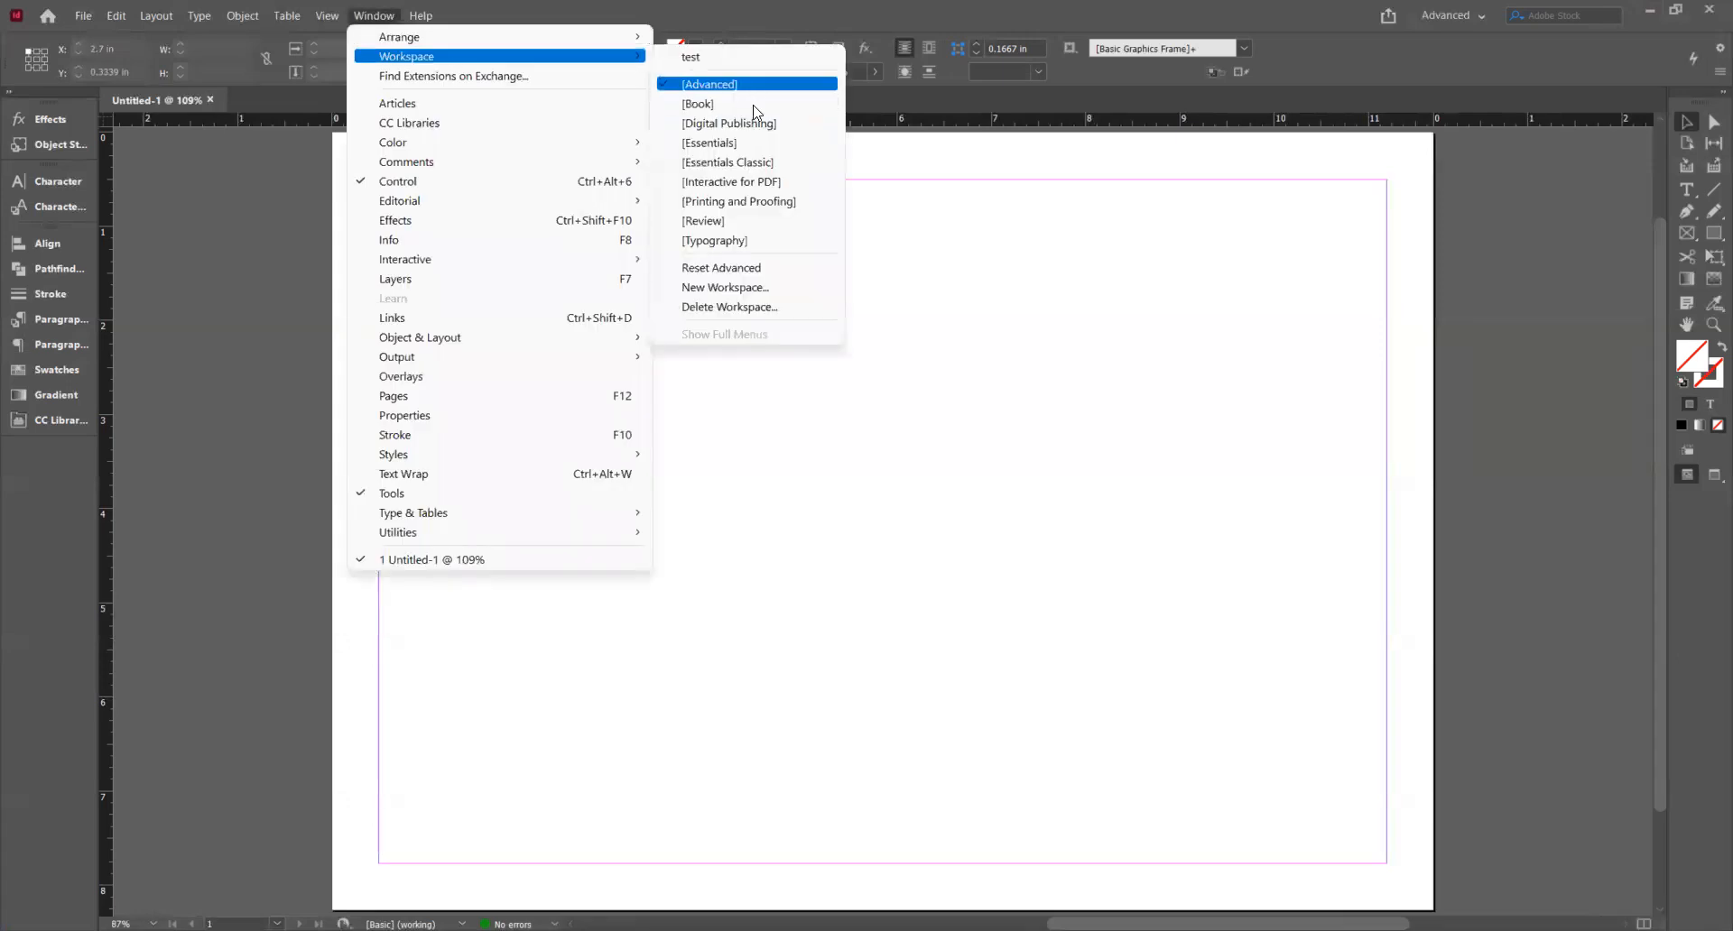
click(756, 269)
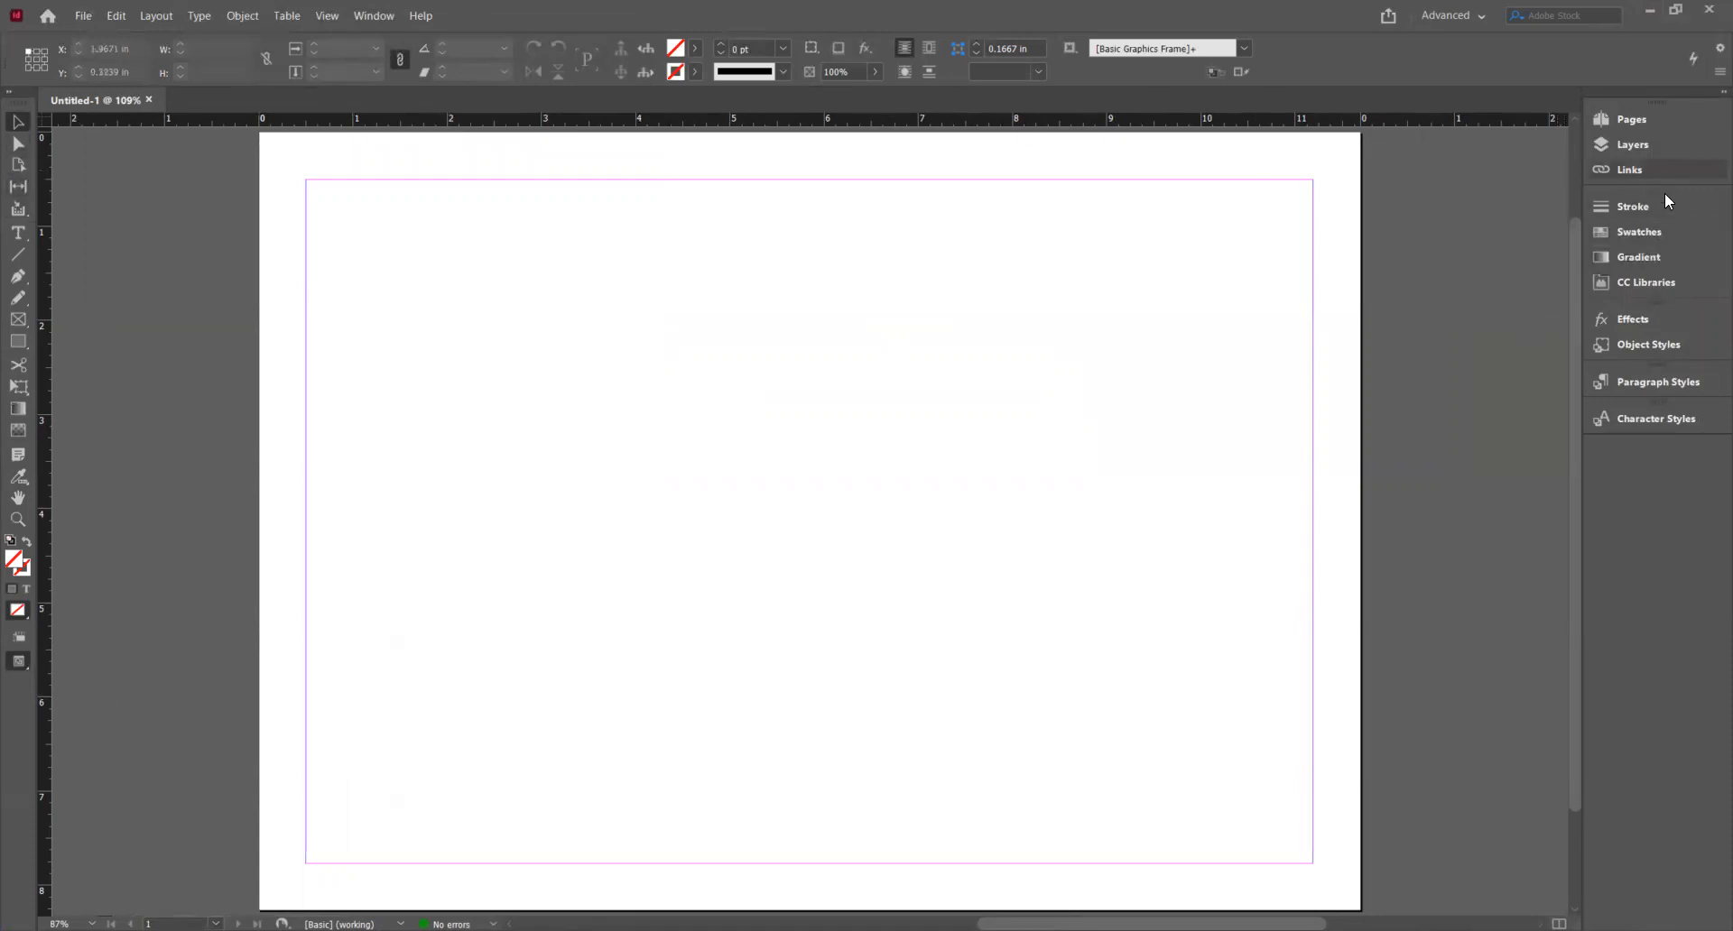
- Switch to the custom workspace test
click(388, 18)
mouse_move(541, 56)
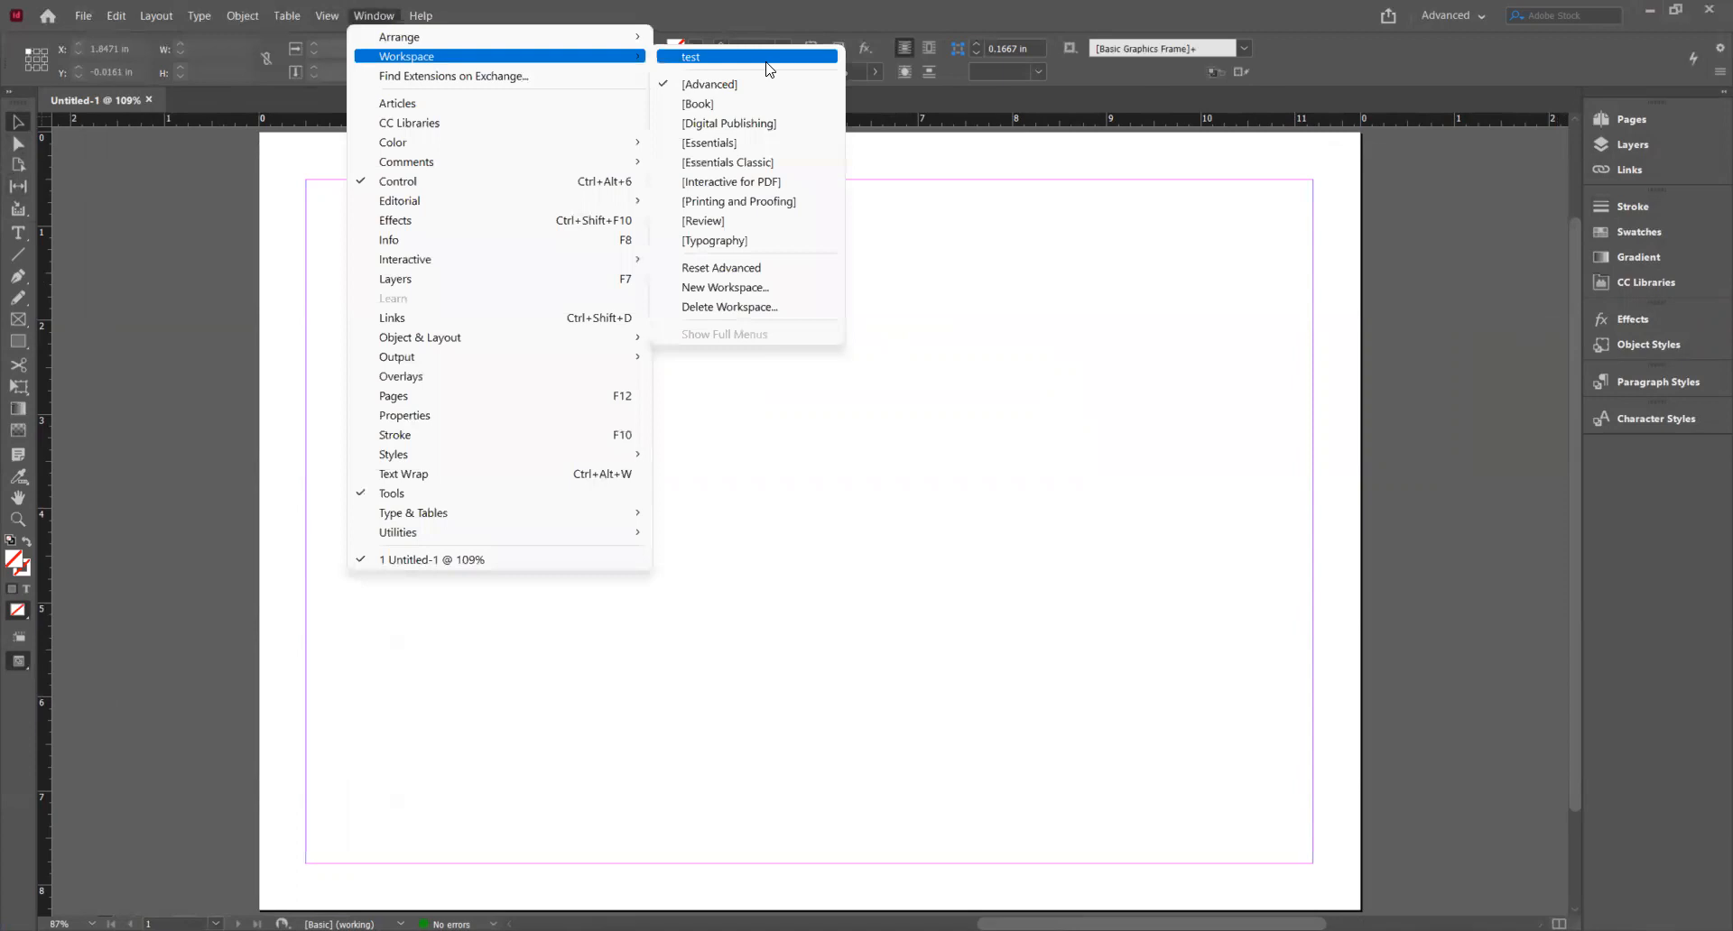
click(699, 60)
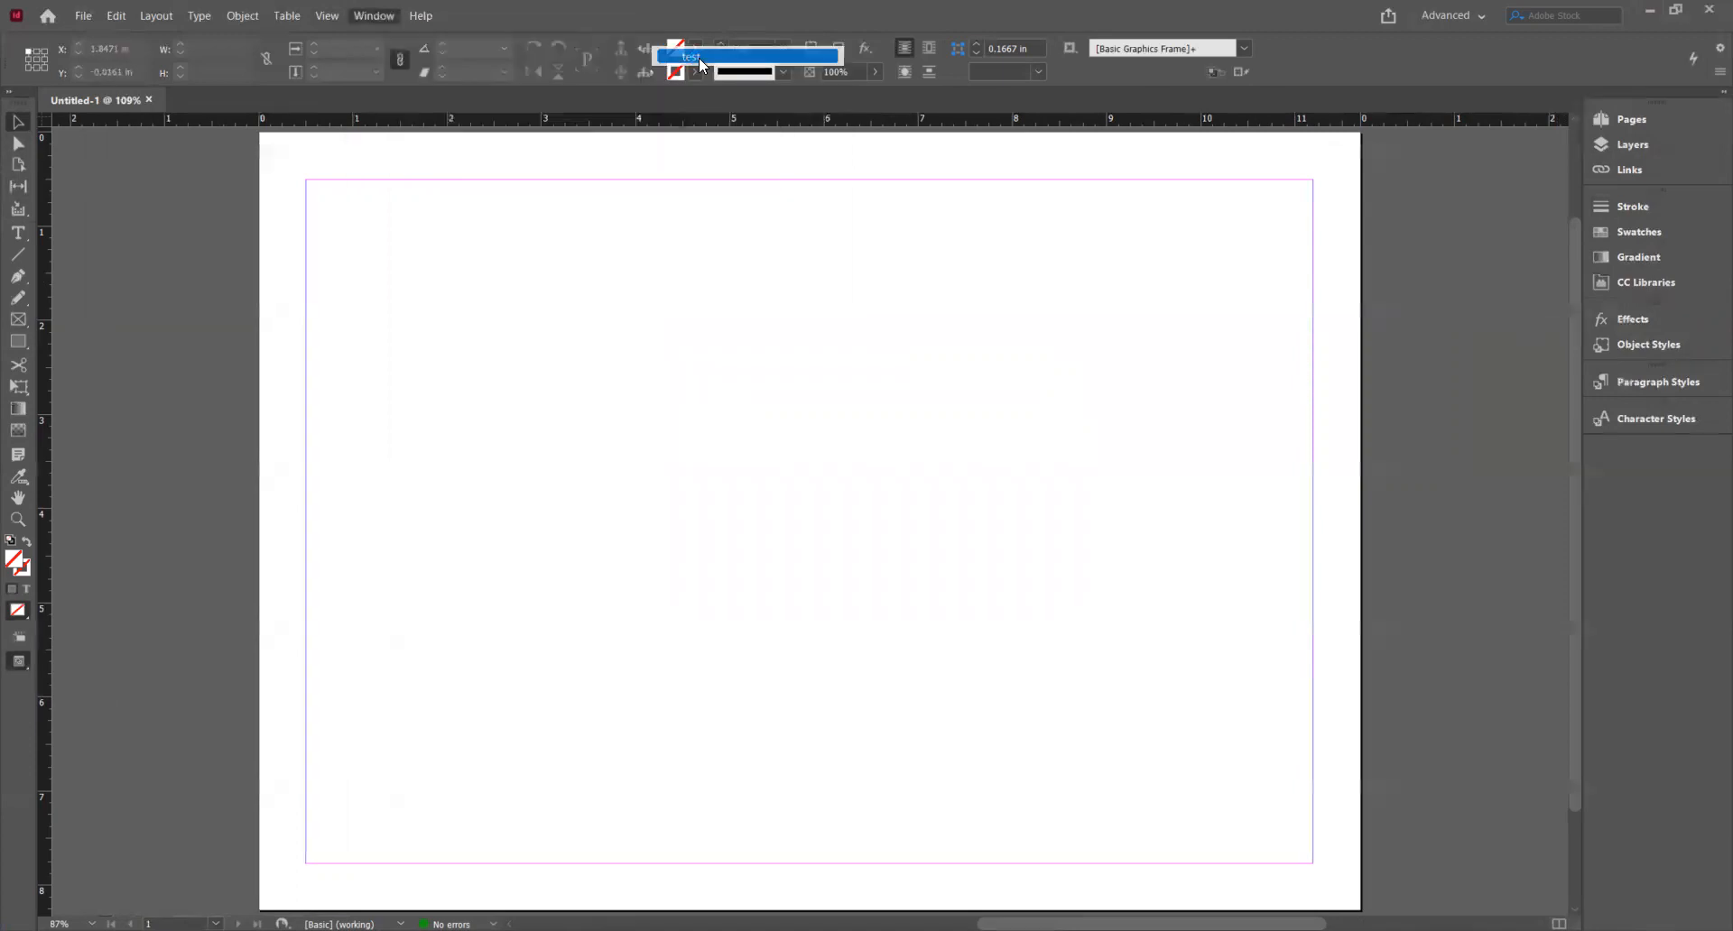